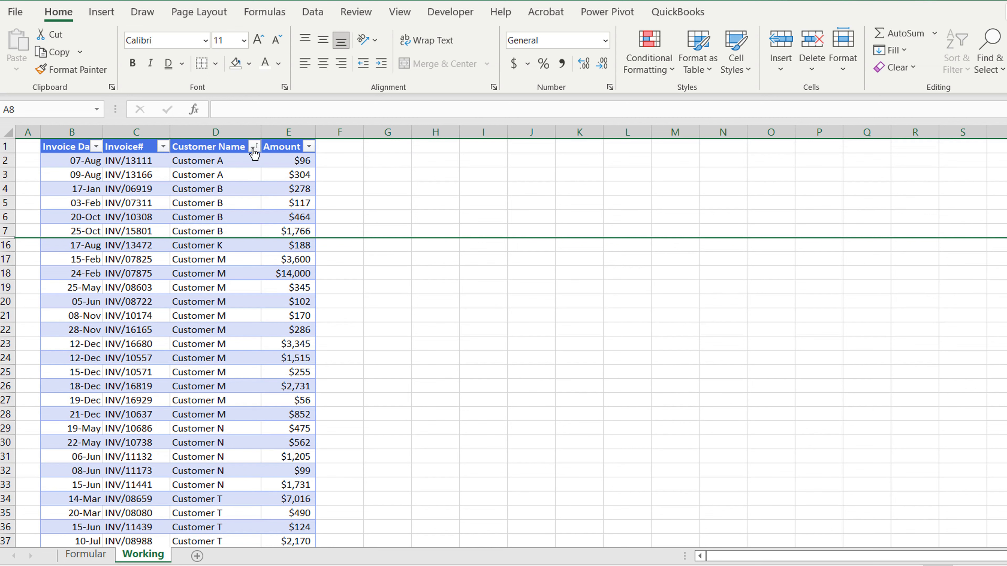
Step: Filter the Customer Name column to exclude Customer A and Customer B
click(253, 146)
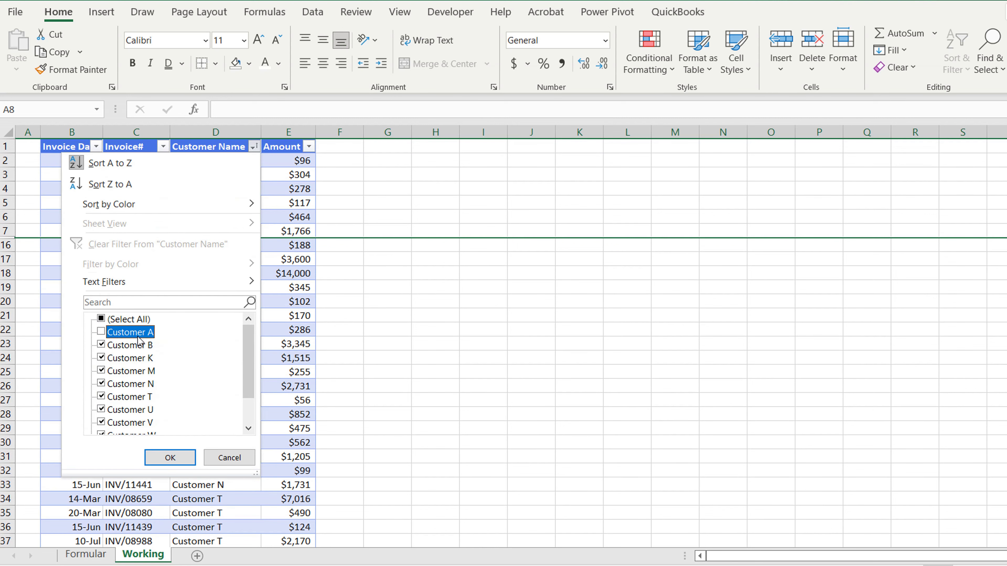
click(129, 345)
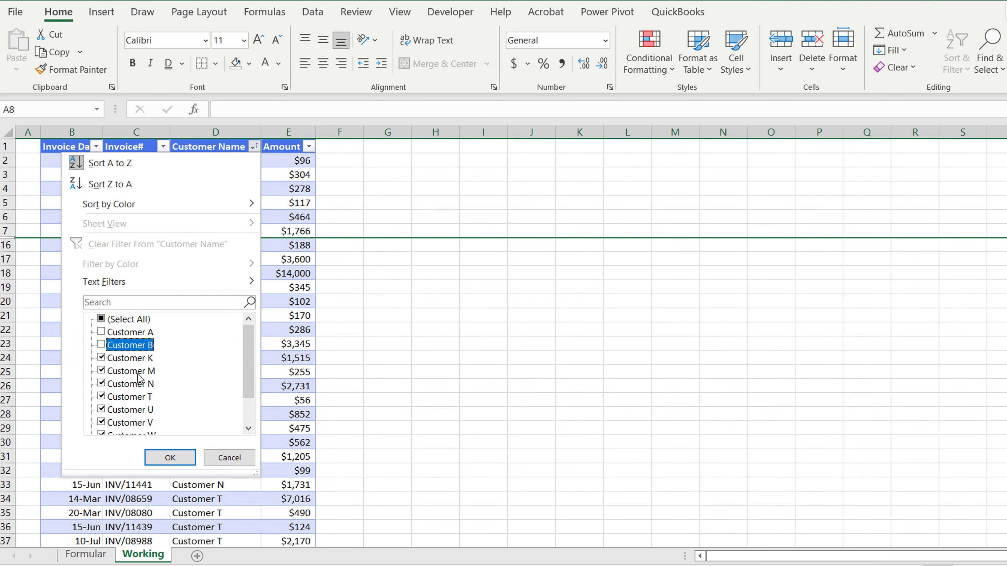
click(170, 457)
click(198, 368)
scroll(198, 368, down, 6)
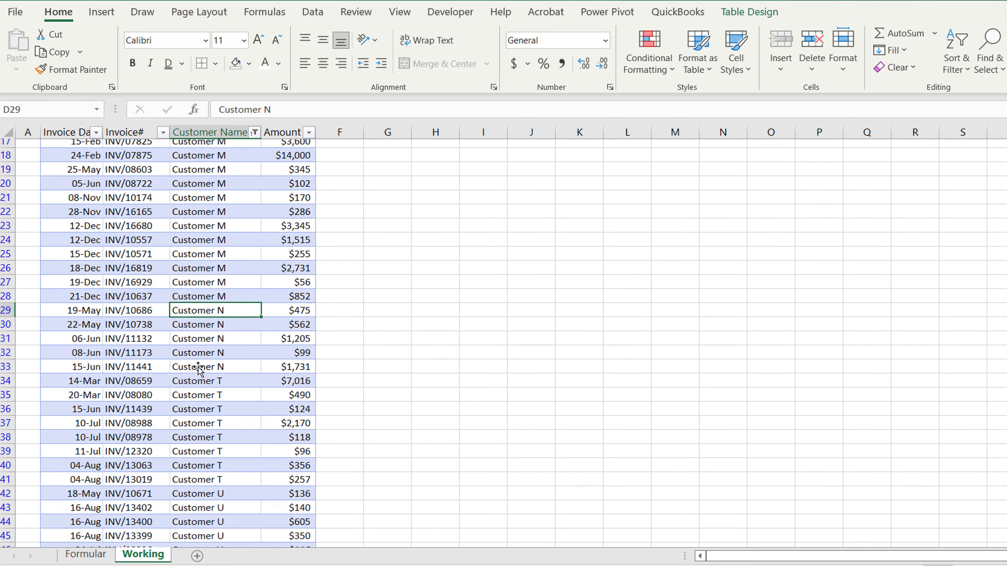
scroll(199, 368, up, 6)
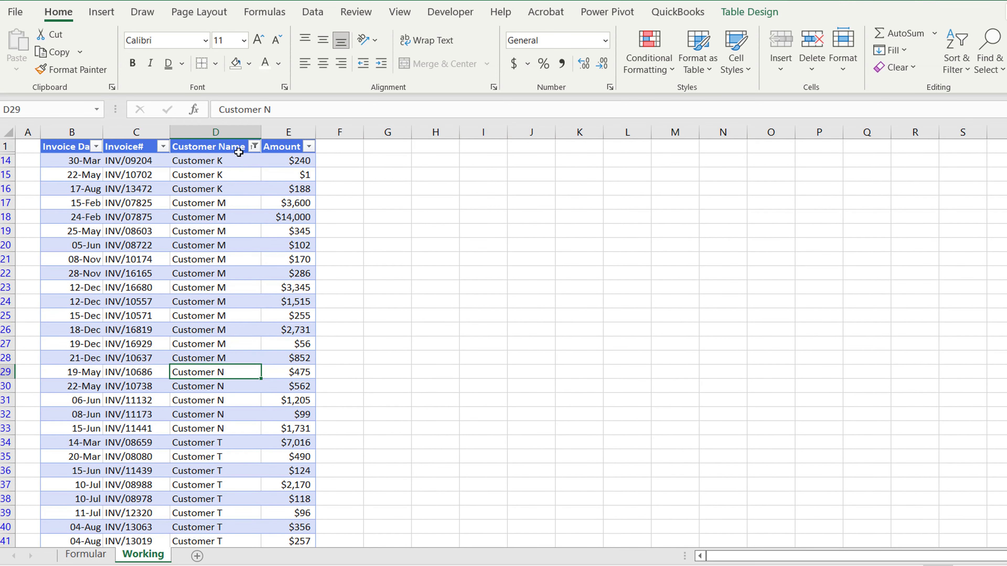
Step: Restore all customers in the Customer Name filter so every invoice row is listed
click(255, 148)
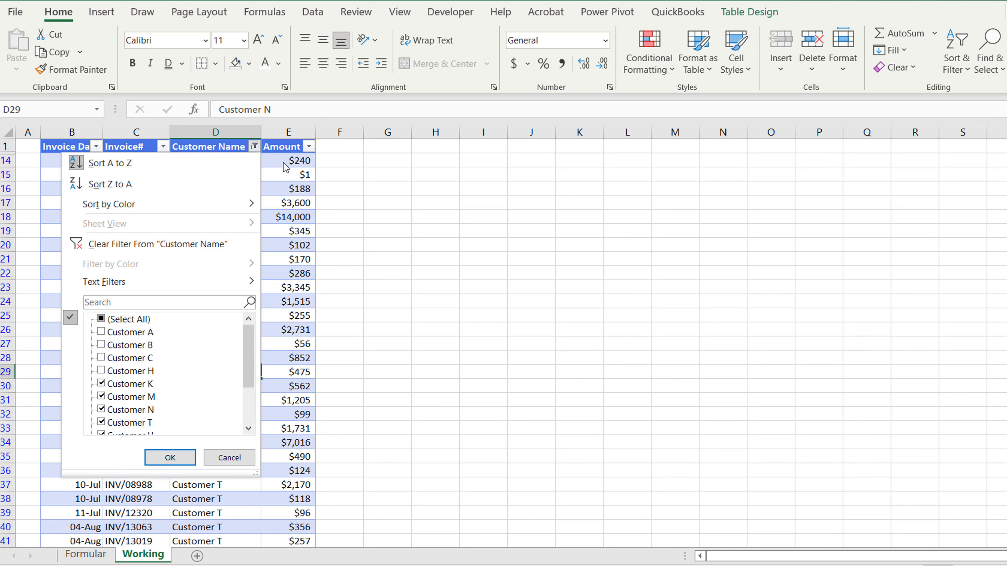
click(100, 322)
click(100, 320)
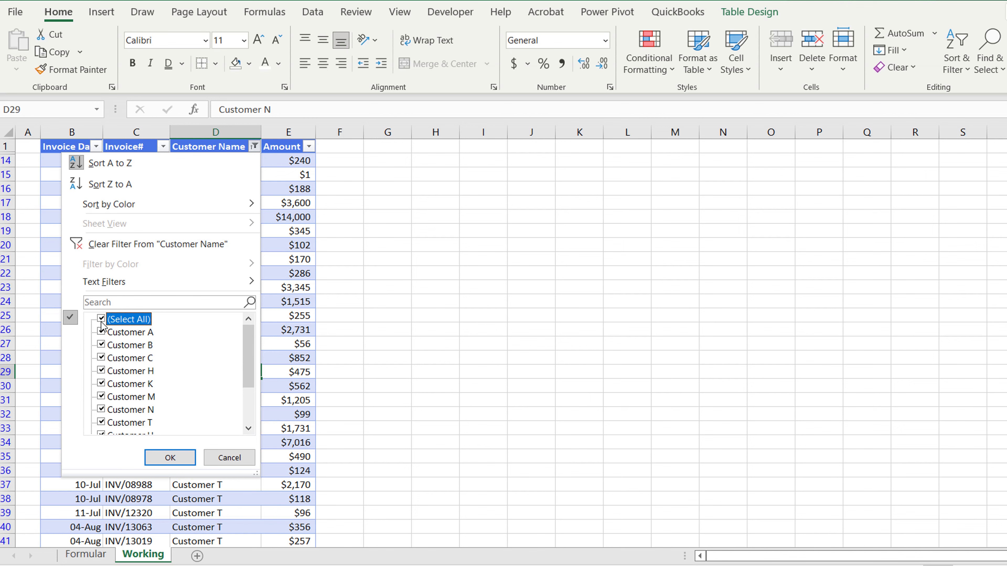
click(173, 458)
Step: Examine the Formular sheet's comparison of SUM, SUBTOTAL 9 and SUBTOTAL 109 and which rows each one excludes
click(112, 554)
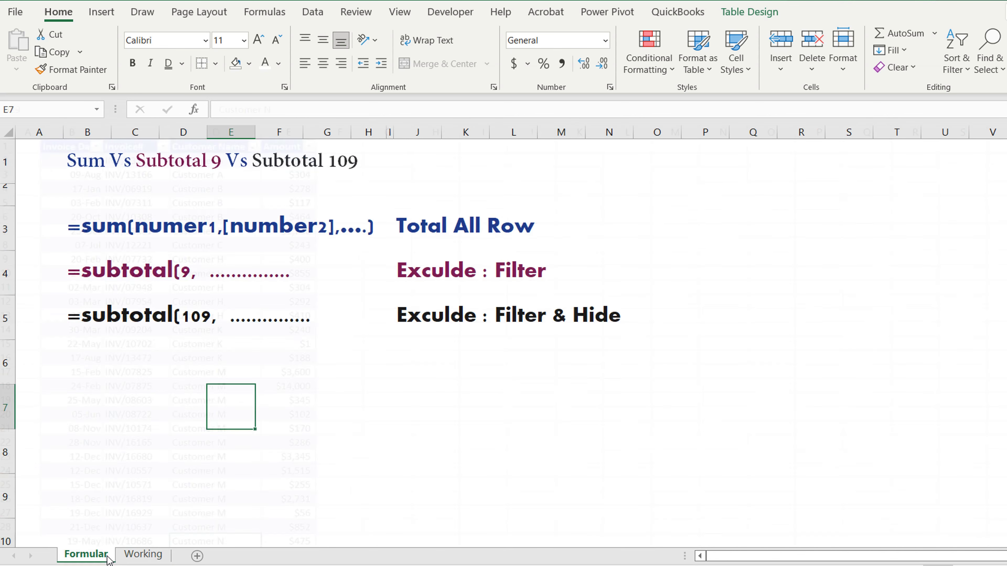
click(154, 447)
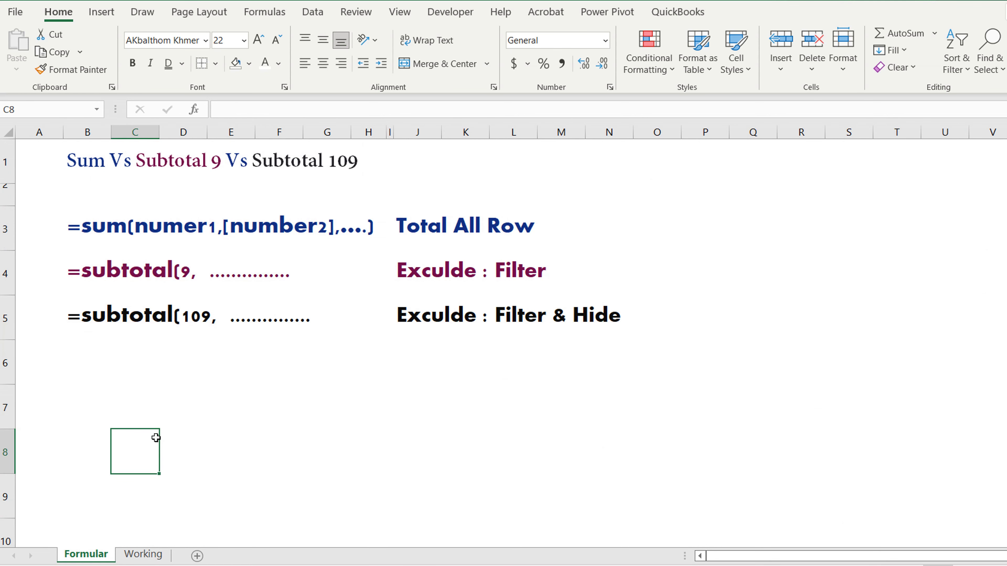
click(115, 232)
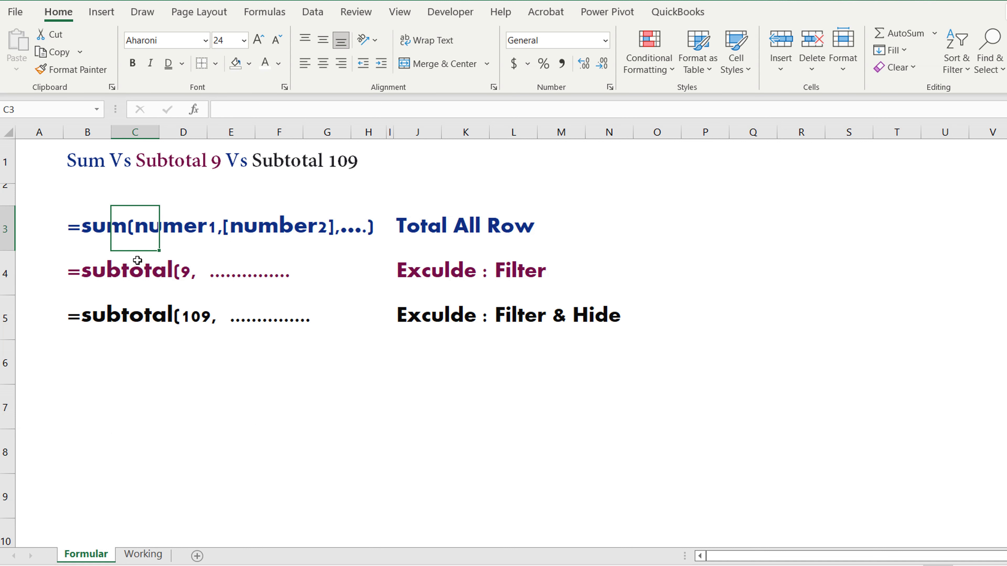
click(79, 274)
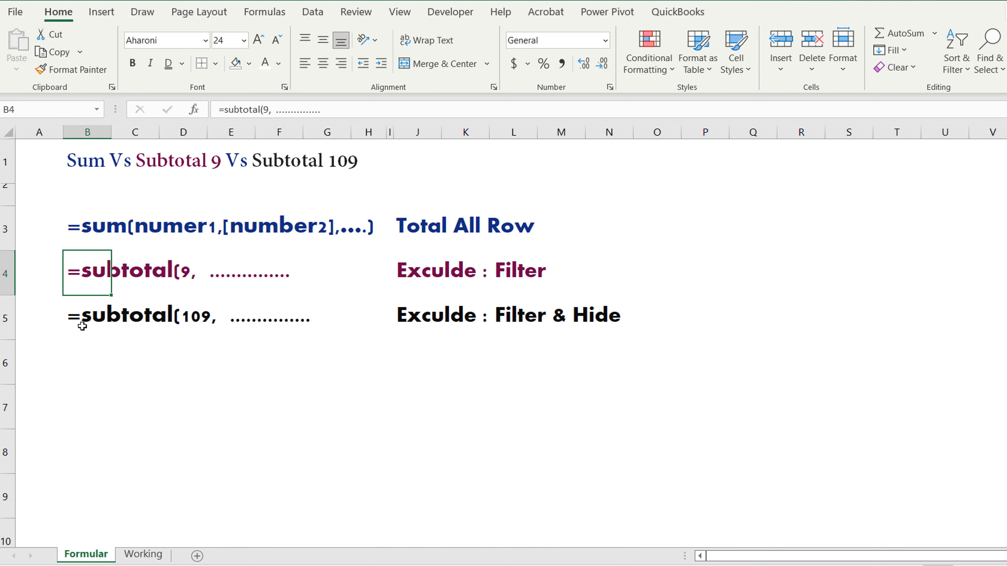
click(102, 323)
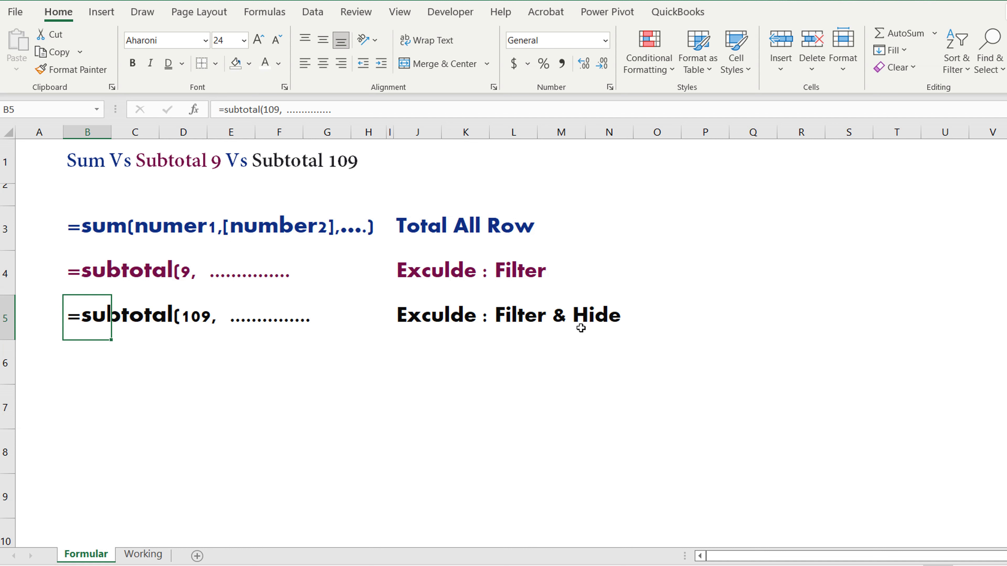
click(376, 453)
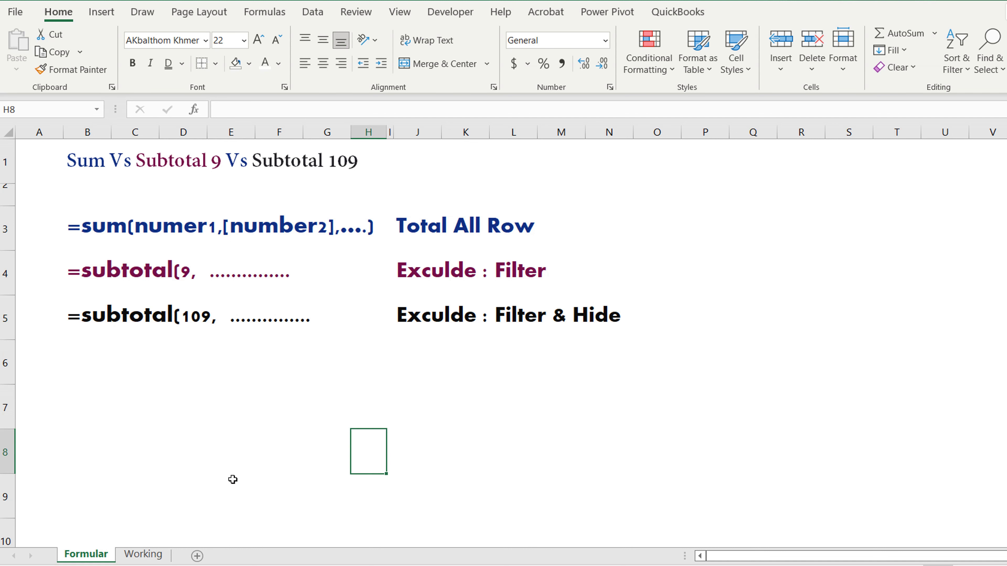
Step: Return to the Working sheet and review the invoice table down to its total row
click(159, 557)
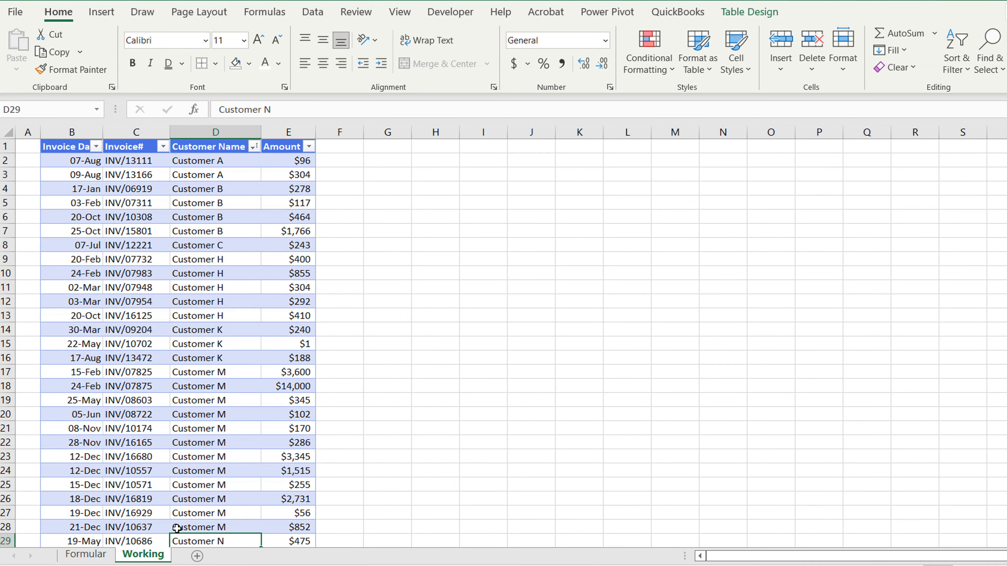
click(133, 424)
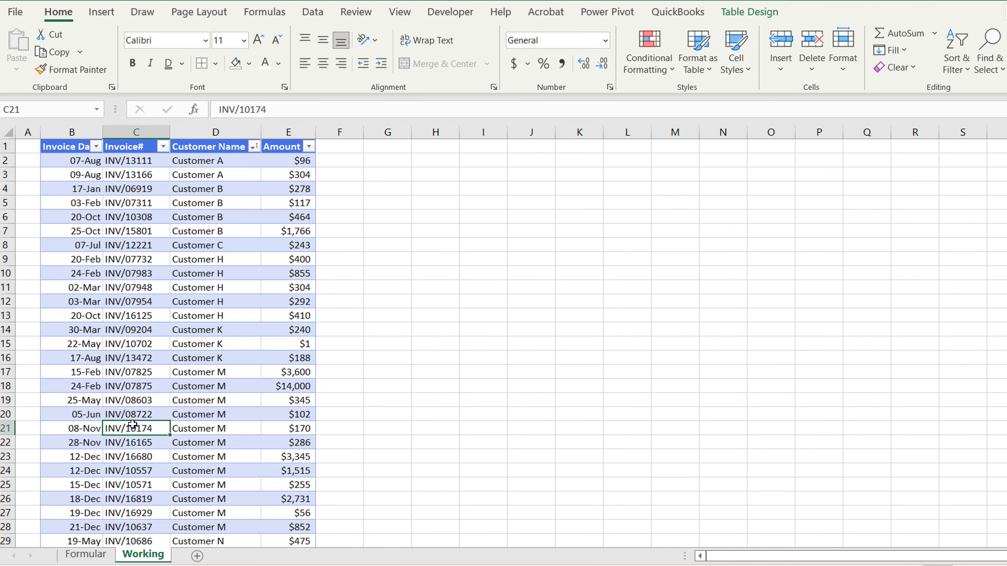
scroll(132, 425, down, 13)
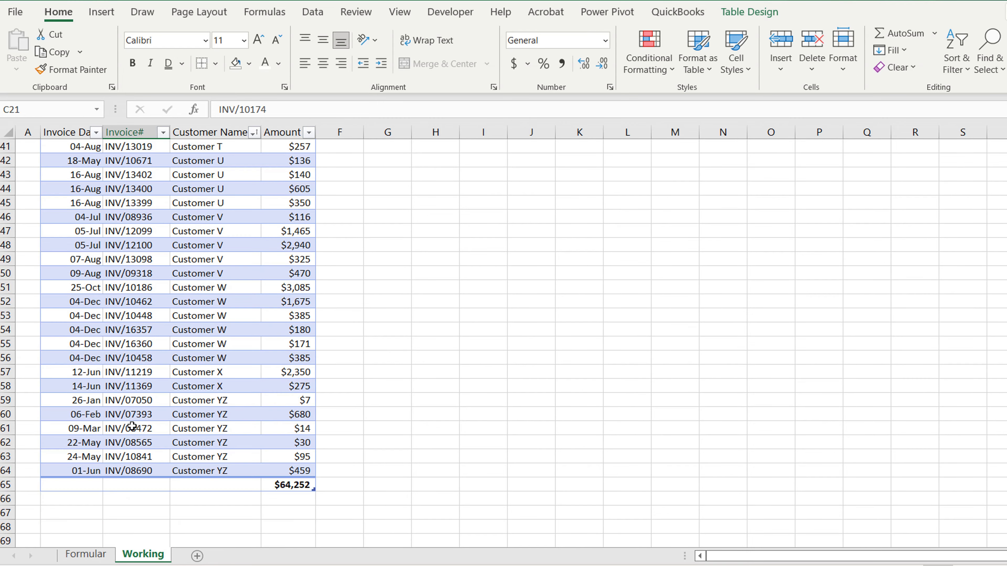
scroll(133, 426, up, 5)
scroll(132, 426, up, 8)
Step: Rename the Amount column header in E1 as "Sum"
click(274, 147)
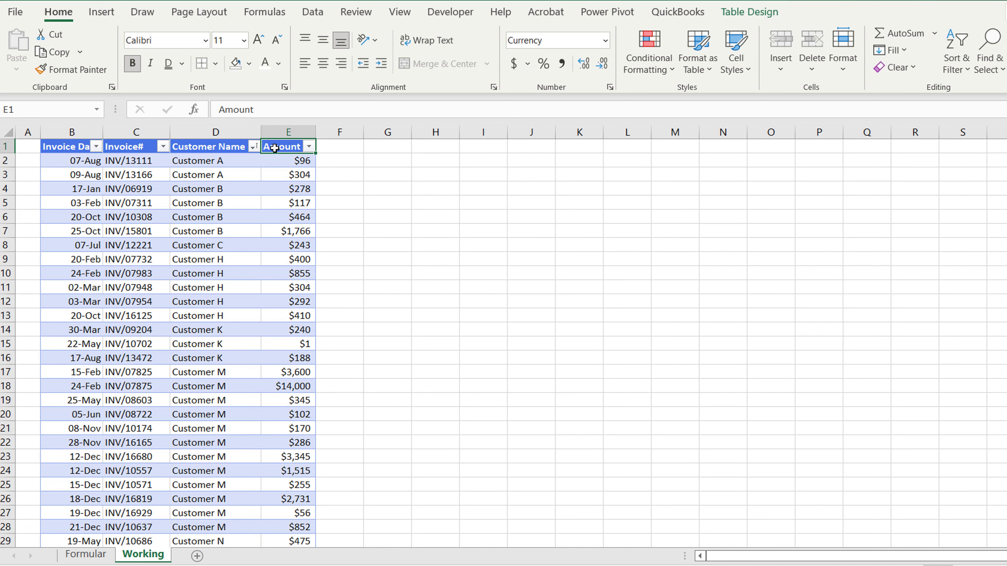
text(Sum)
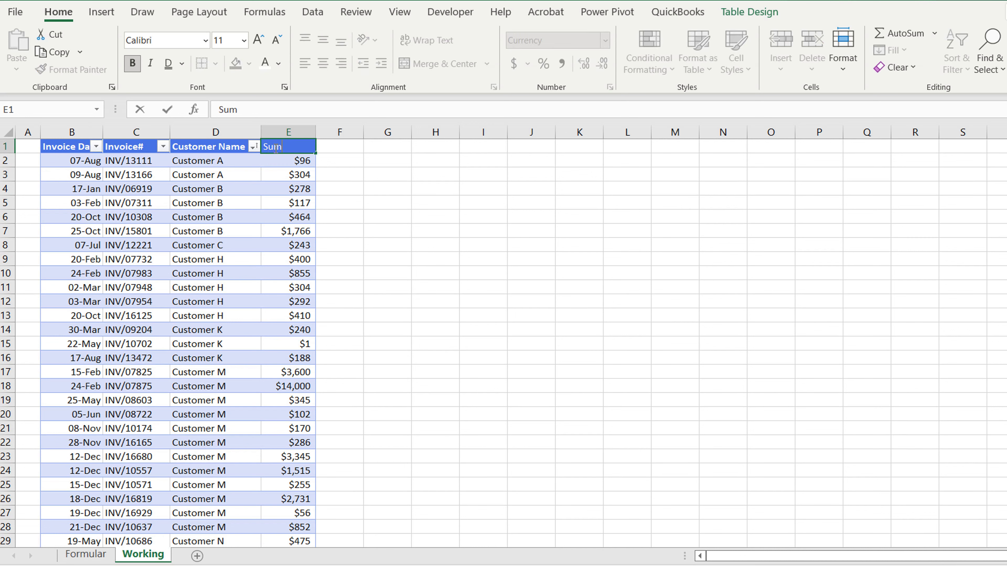
key(Return)
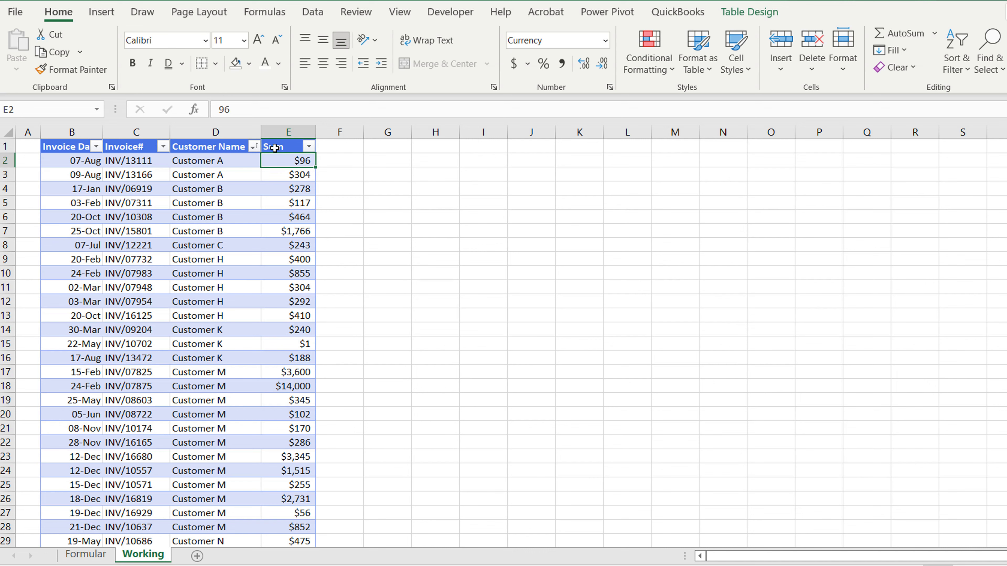
Step: Copy the Sum column's invoice amounts and paste them as values into columns F and G, starting at row 2
key(ctrl+shift+Down)
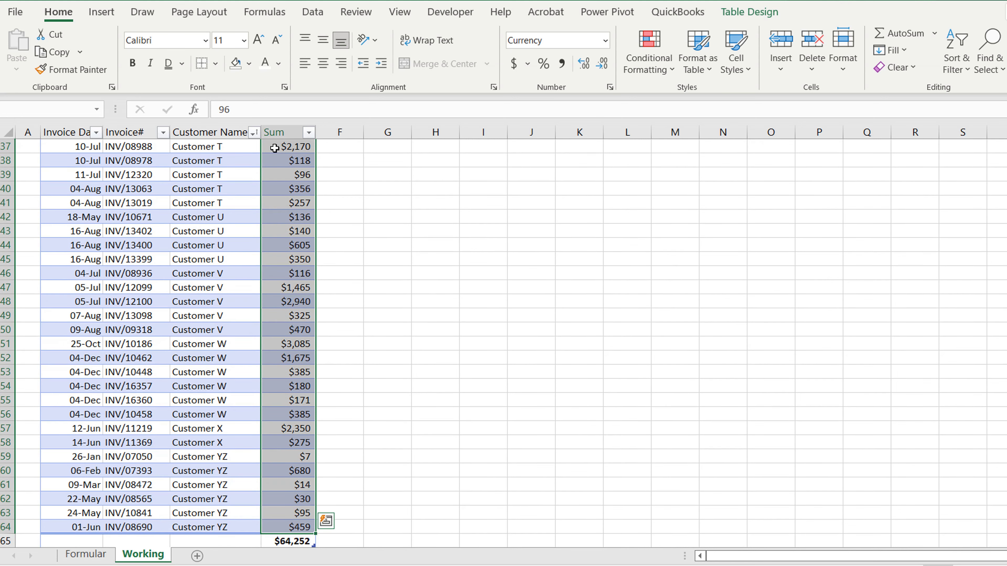
key(ctrl+c)
scroll(274, 148, up, 3)
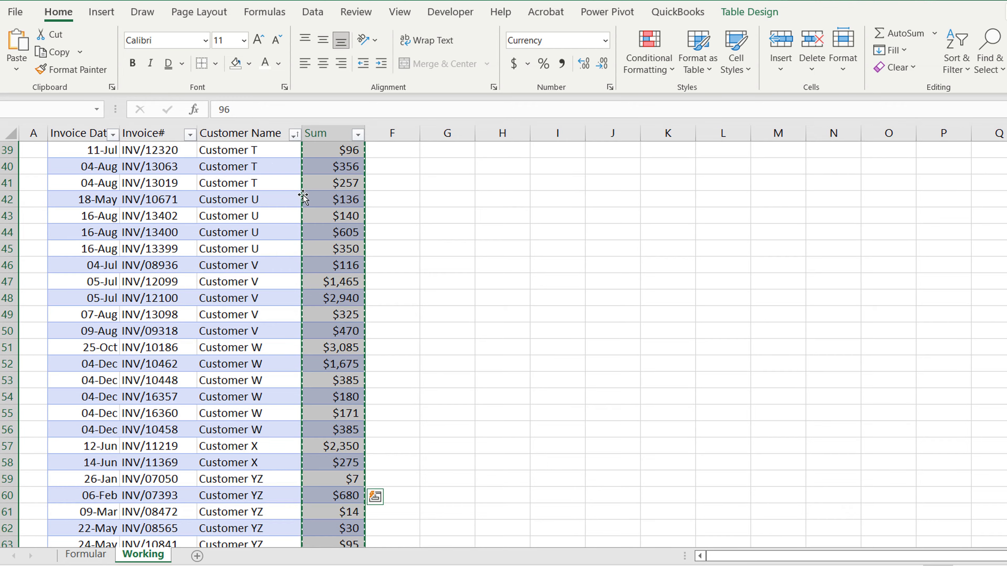
scroll(303, 194, down, 1)
scroll(302, 195, up, 14)
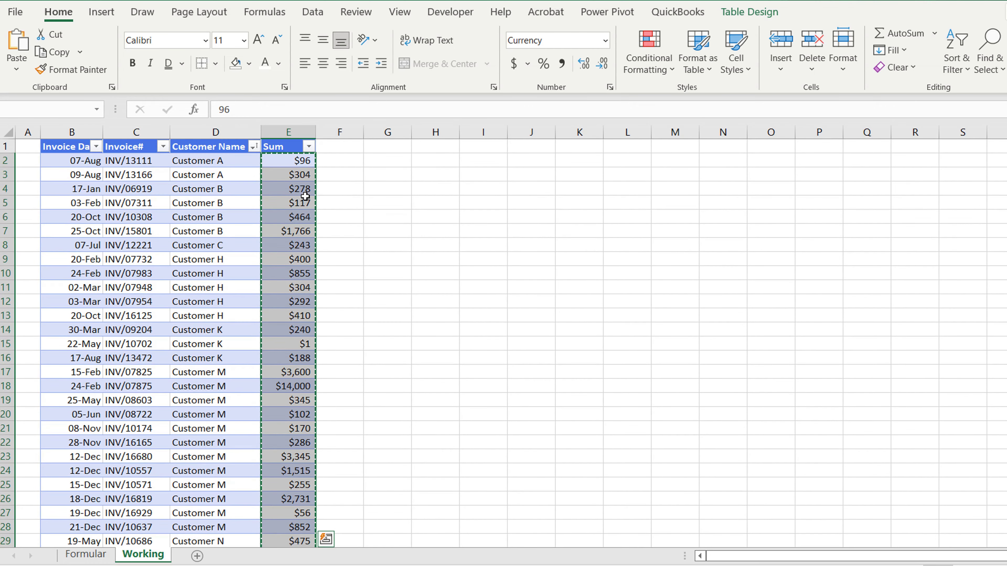
right_click(336, 160)
click(388, 207)
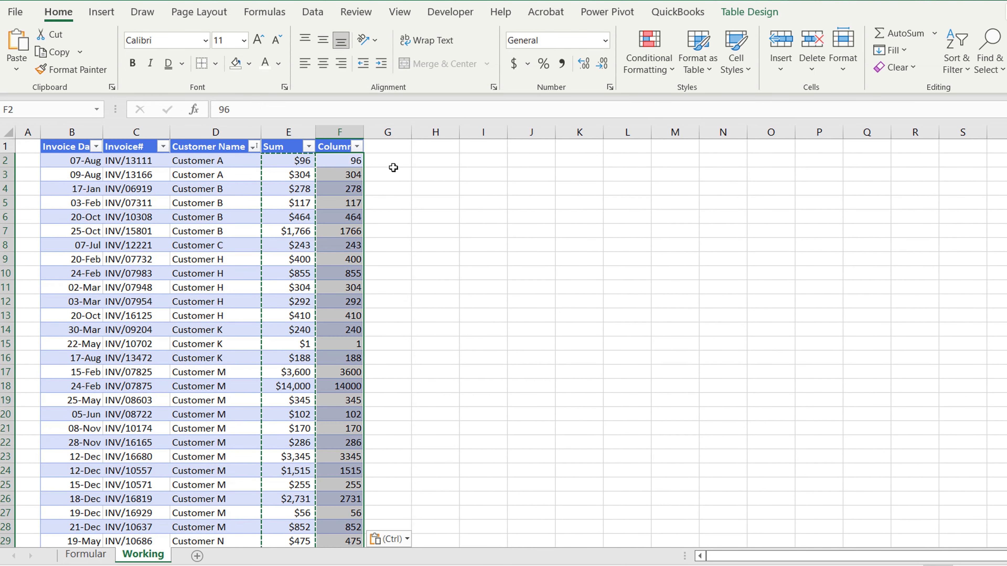
click(385, 158)
right_click(384, 158)
click(441, 207)
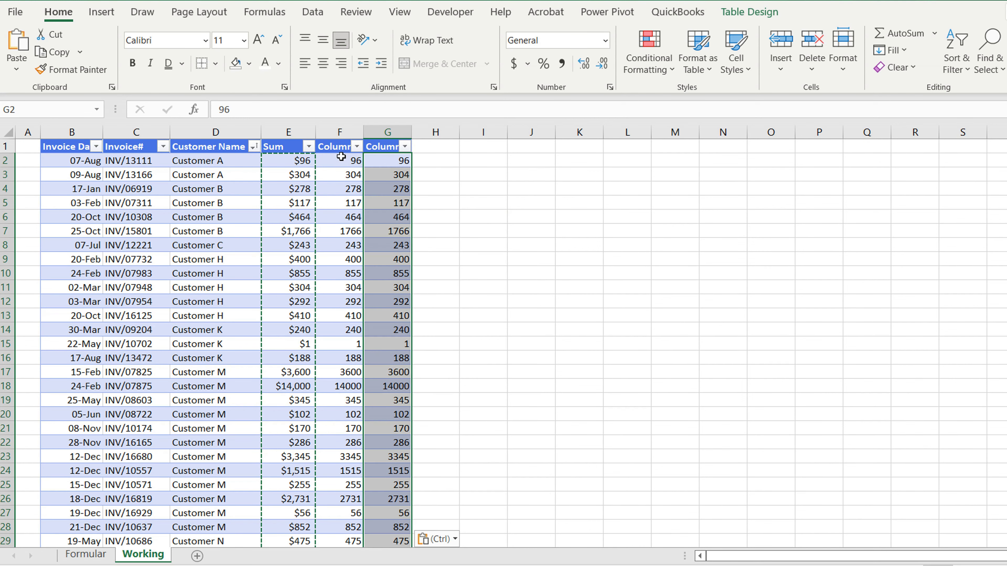
Step: Widen column F and set its header to "Subtotal 9"
click(348, 148)
drag(364, 132, 397, 132)
double_click(367, 153)
text(Sum)
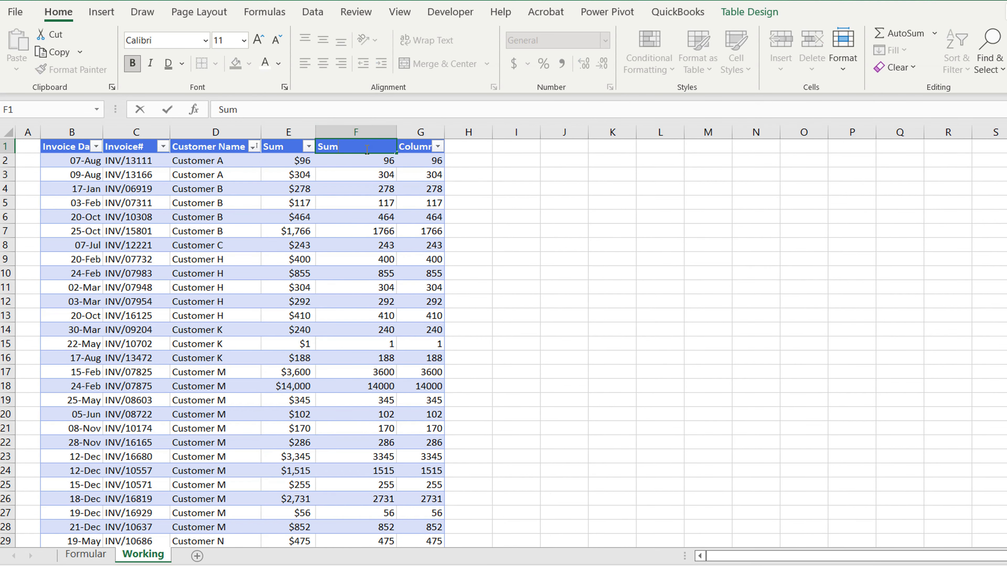
key(BackSpace)
text(btotal 9)
key(Tab)
Step: Set column G's header to "Subtotal 109" and fit the column width to its content
text(Sub)
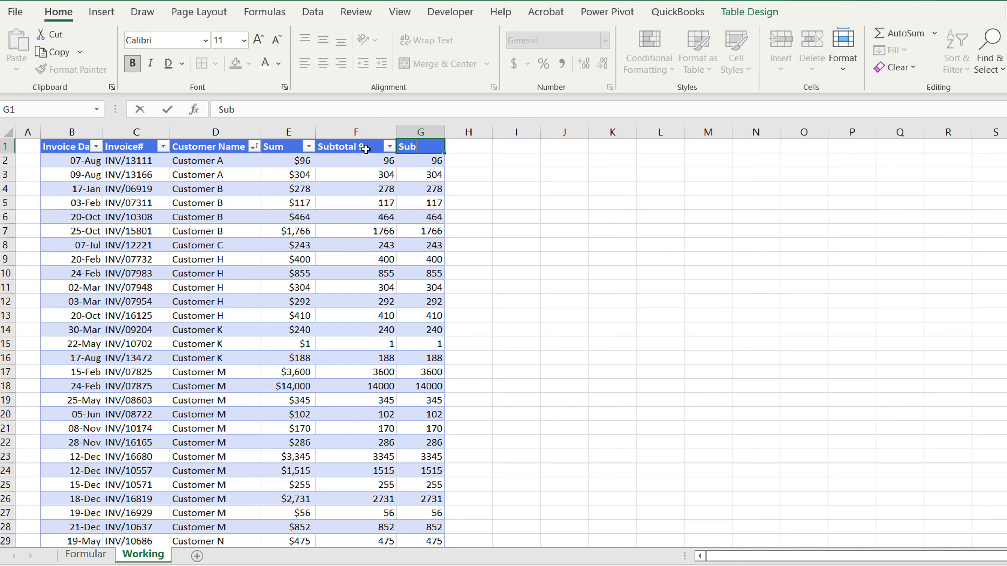
text(total 10)
key(Return)
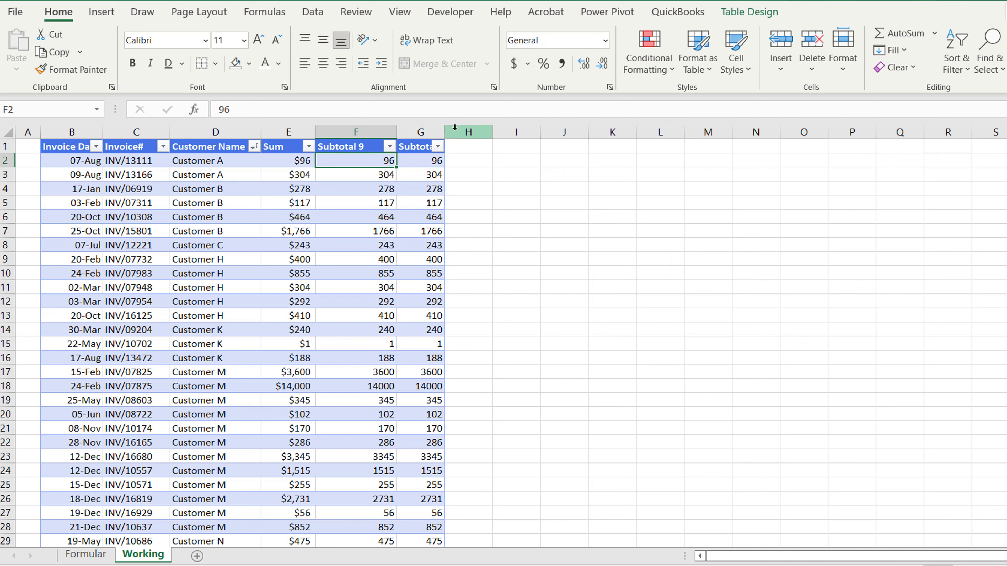
double_click(445, 132)
Step: Format columns E to G as currency with two decimals and give their header cells matching white text
drag(434, 132, 265, 149)
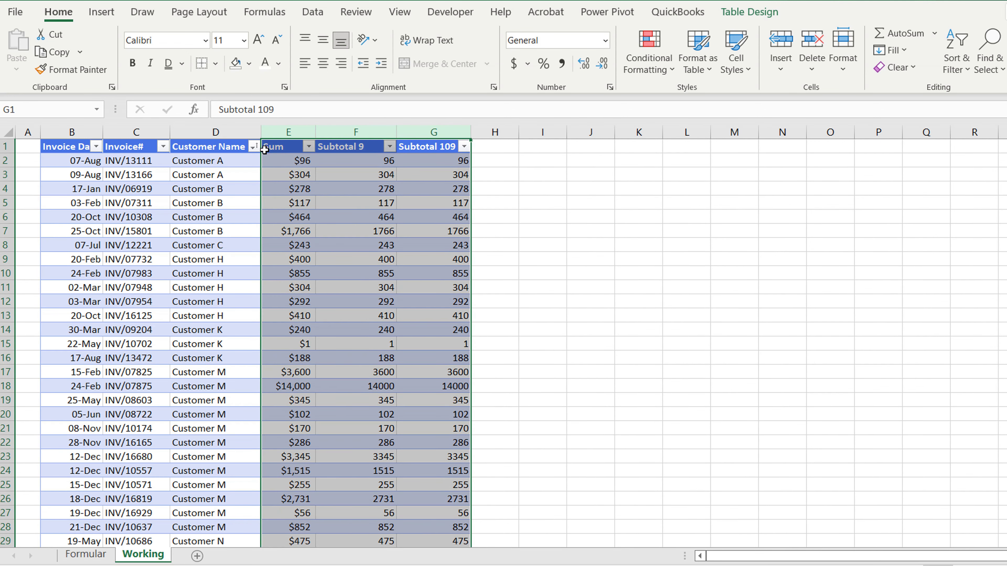
key(ctrl+shift+4)
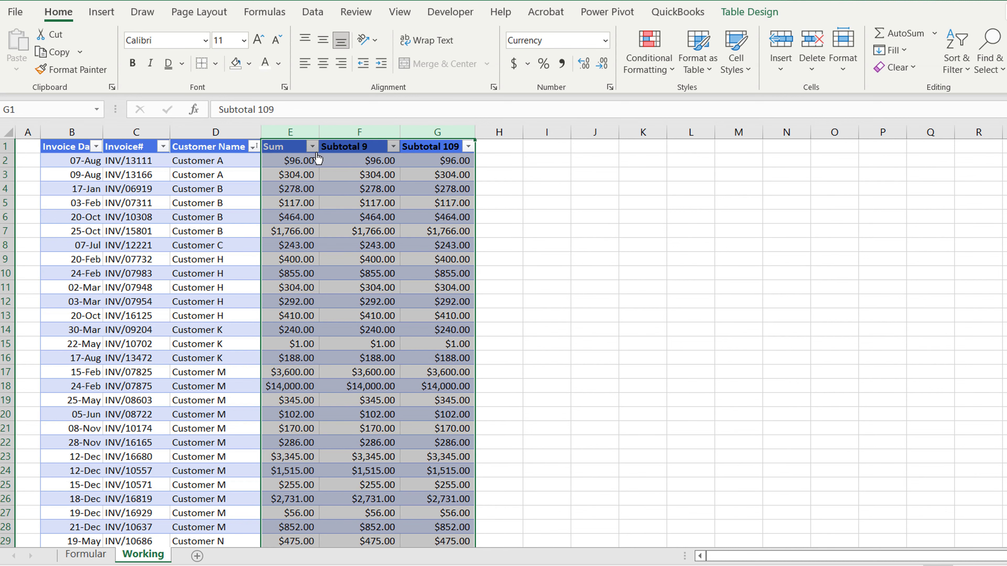
drag(298, 150, 425, 148)
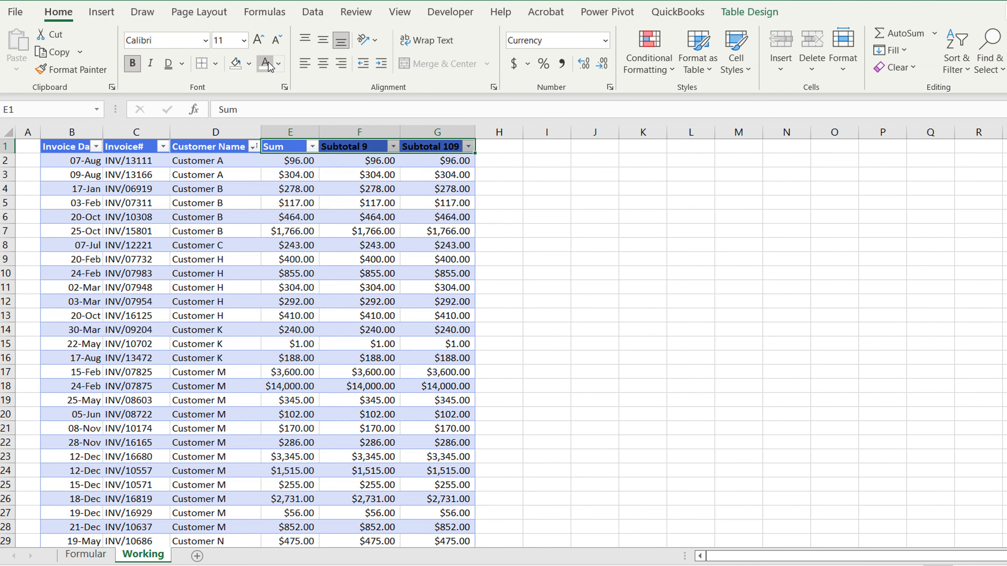
Step: Inspect the SUM formula in the Sum column's total cell E65 and the range it covers, leaving it unedited
click(298, 186)
scroll(298, 187, down, 1)
scroll(298, 186, down, 4)
click(298, 186)
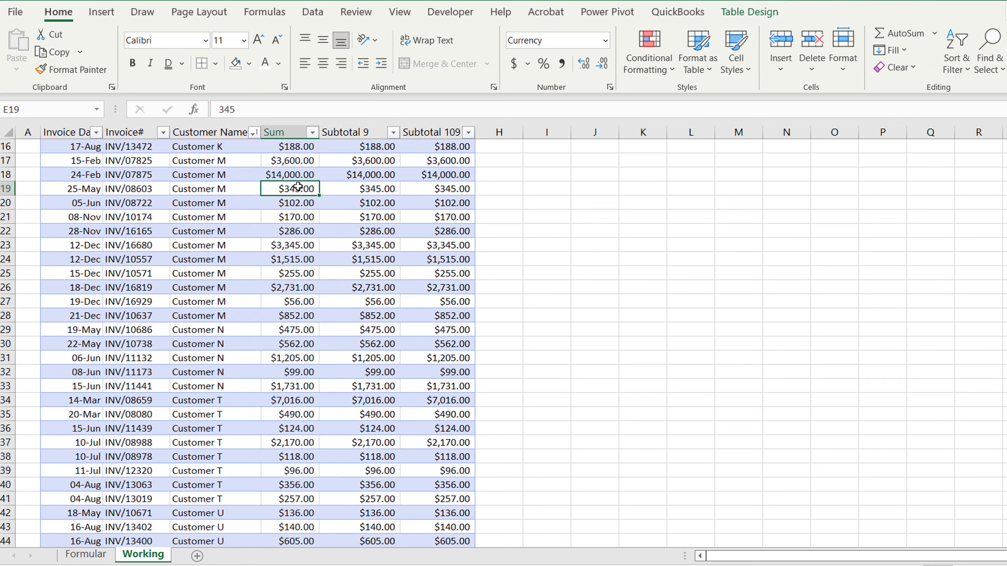
key(ctrl+Down)
scroll(298, 187, down, 2)
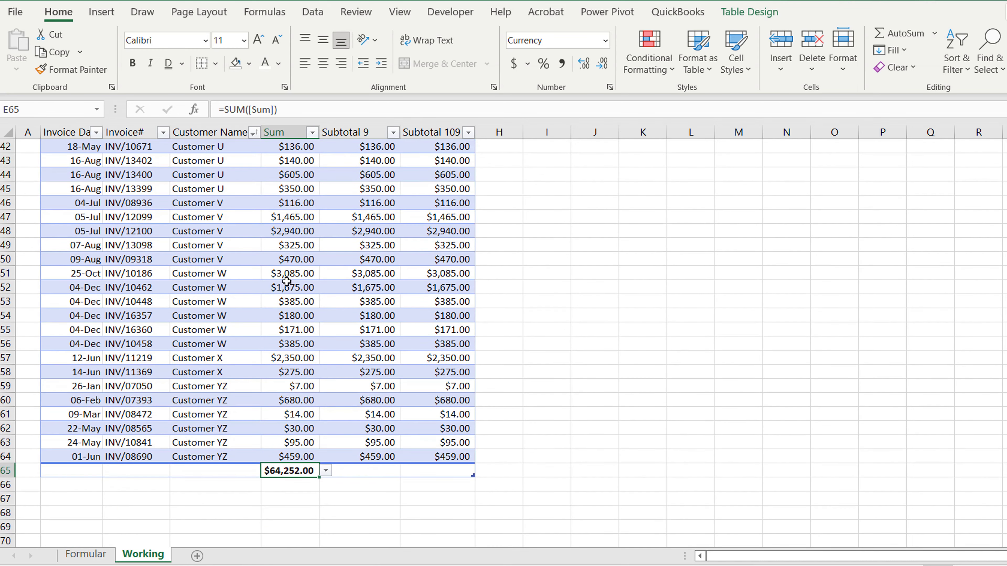
double_click(292, 471)
scroll(312, 438, up, 14)
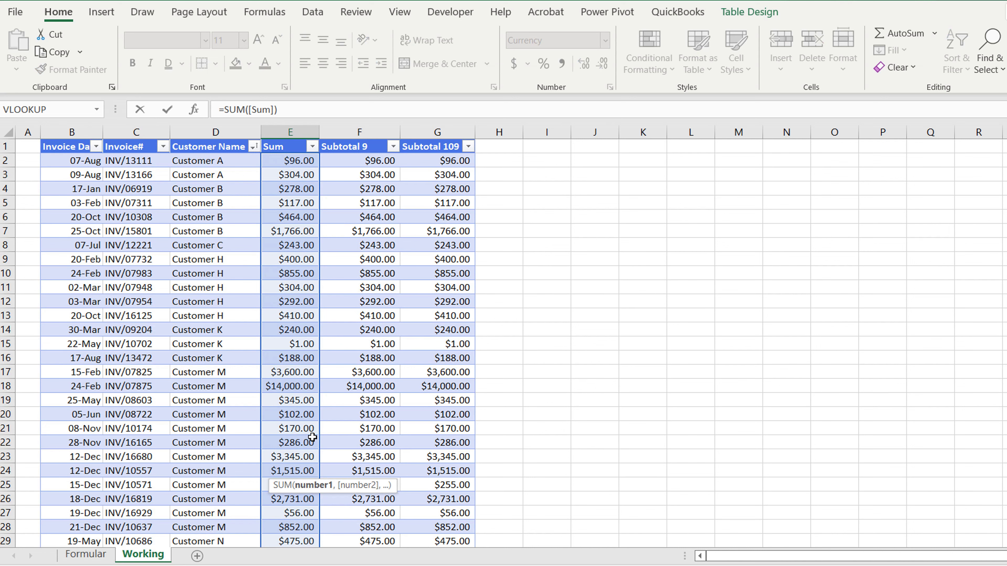
key(Escape)
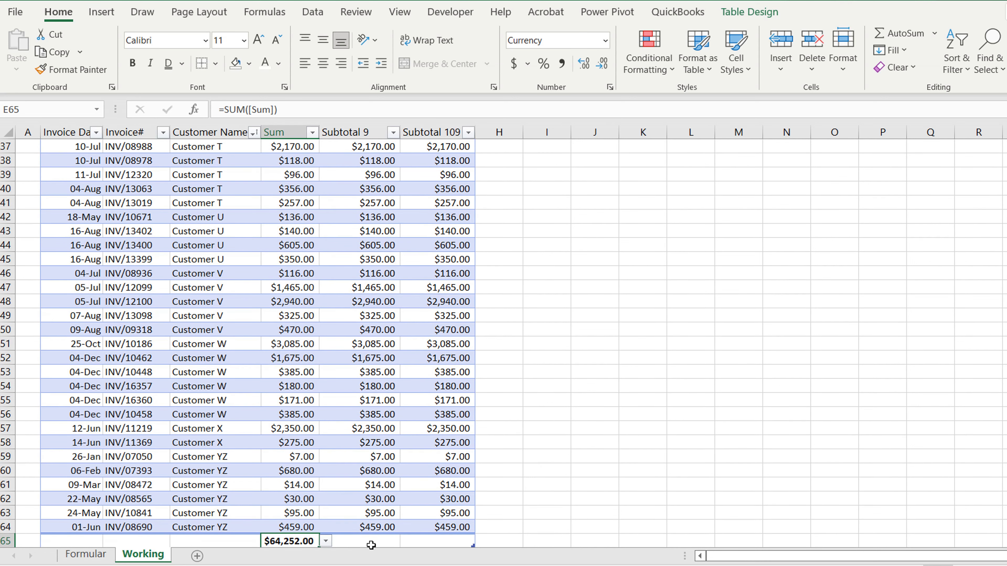
Step: Enter =SUBTOTAL(9,[Subtotal 9]) in total cell F65, using function number 9 (SUM) over the whole Subtotal 9 column
click(371, 542)
text(=su)
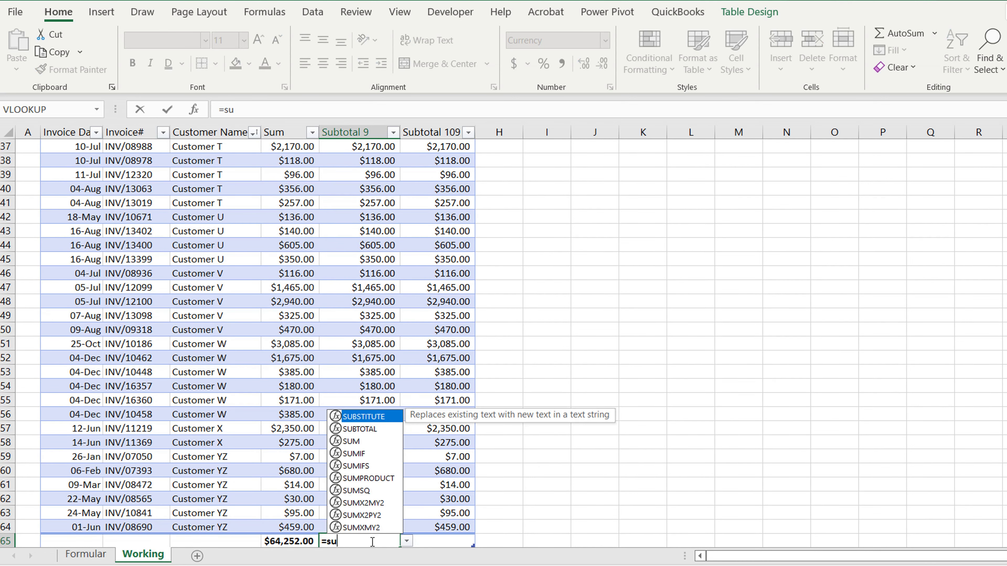
text(b)
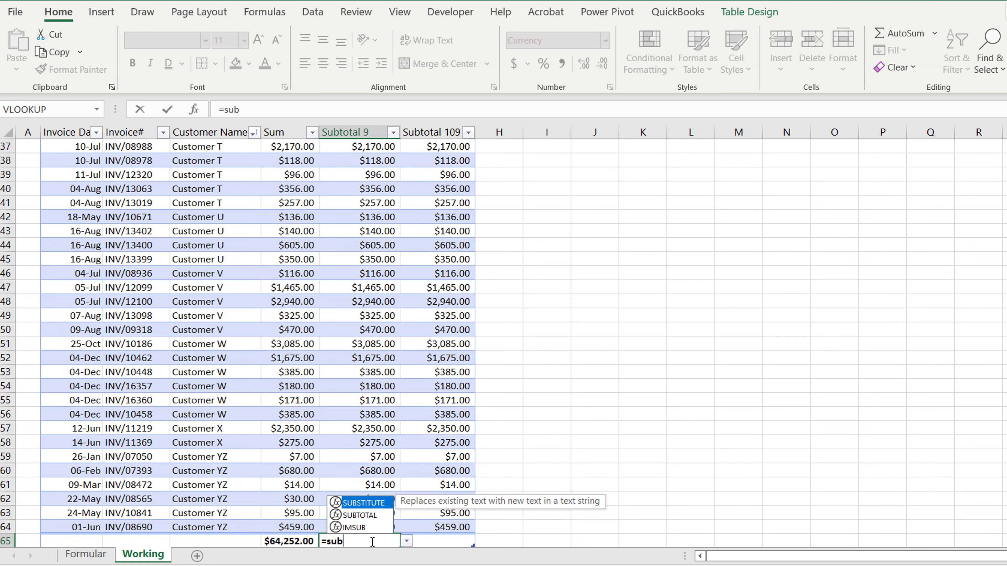
key(BackSpace)
key(BackSpace)
text(o)
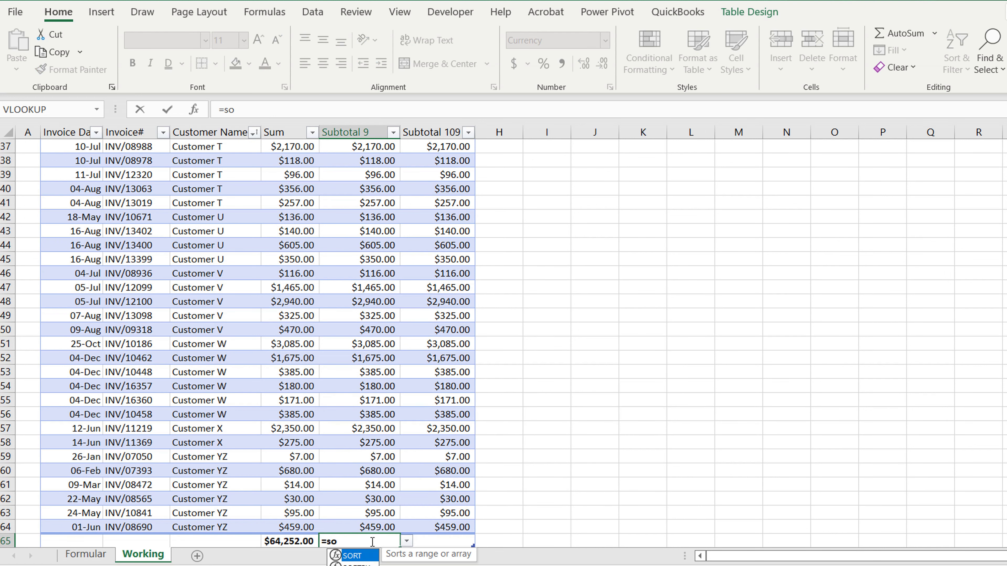
key(BackSpace)
text(ub)
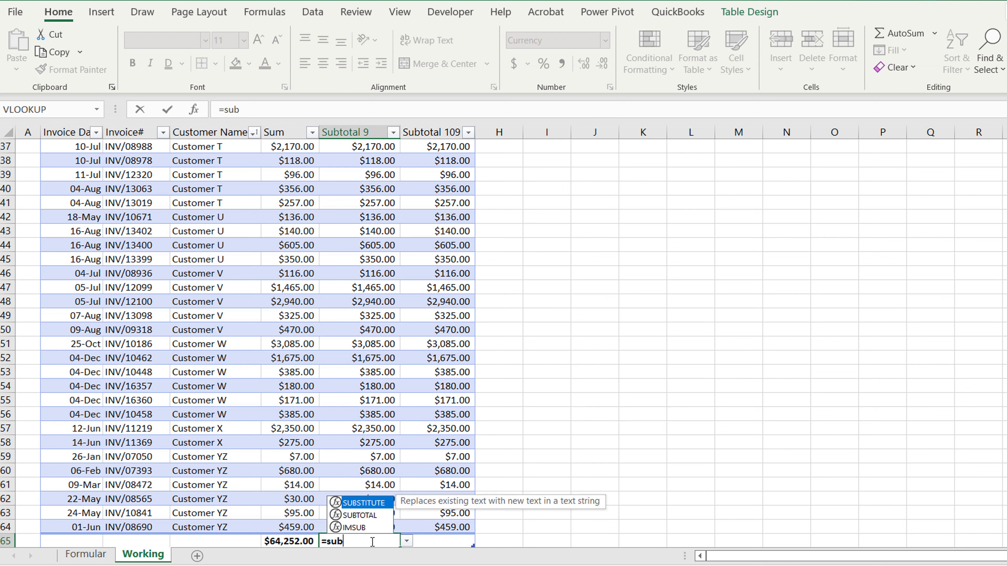
text(to)
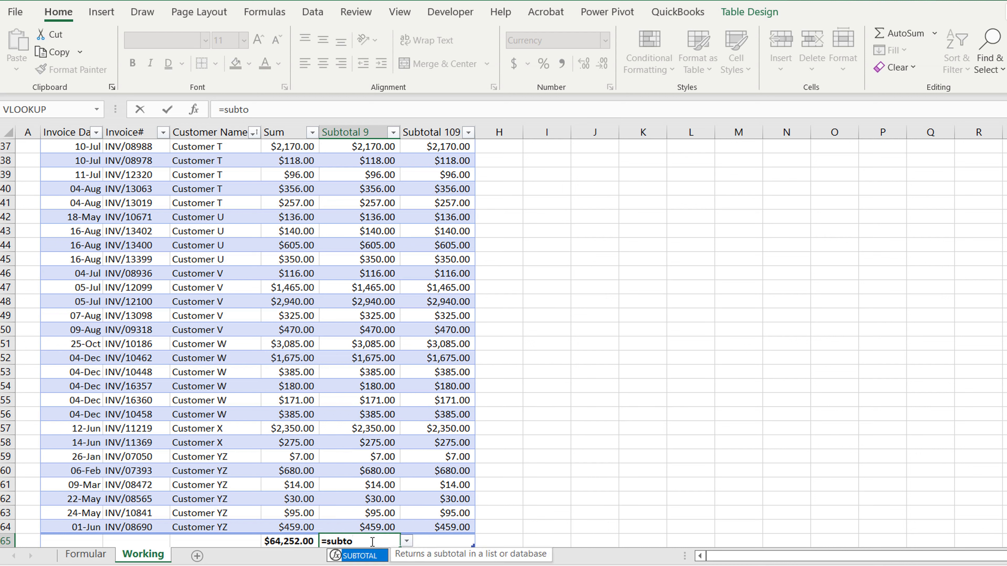
key(Tab)
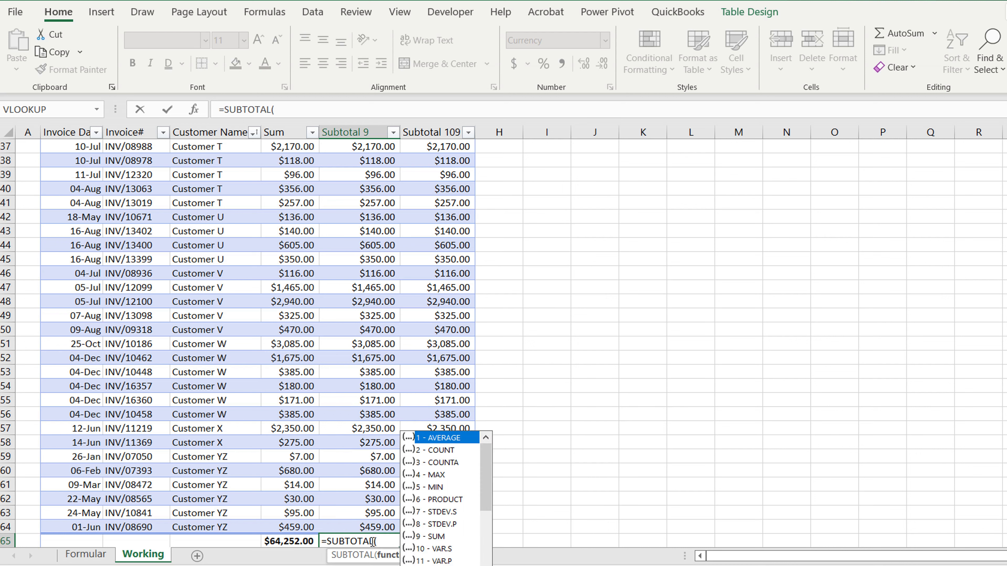
text(9)
click(425, 538)
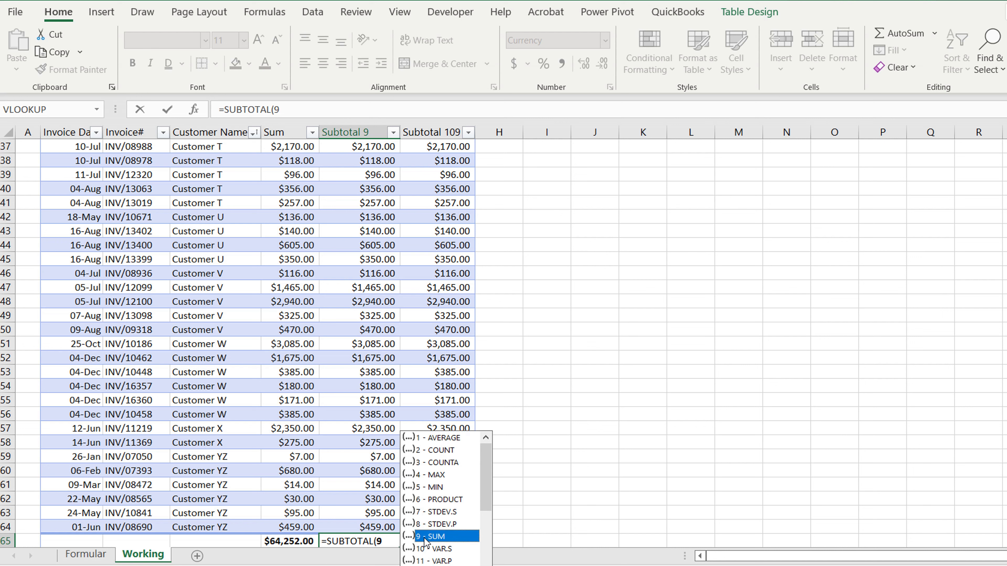
click(392, 545)
text(,)
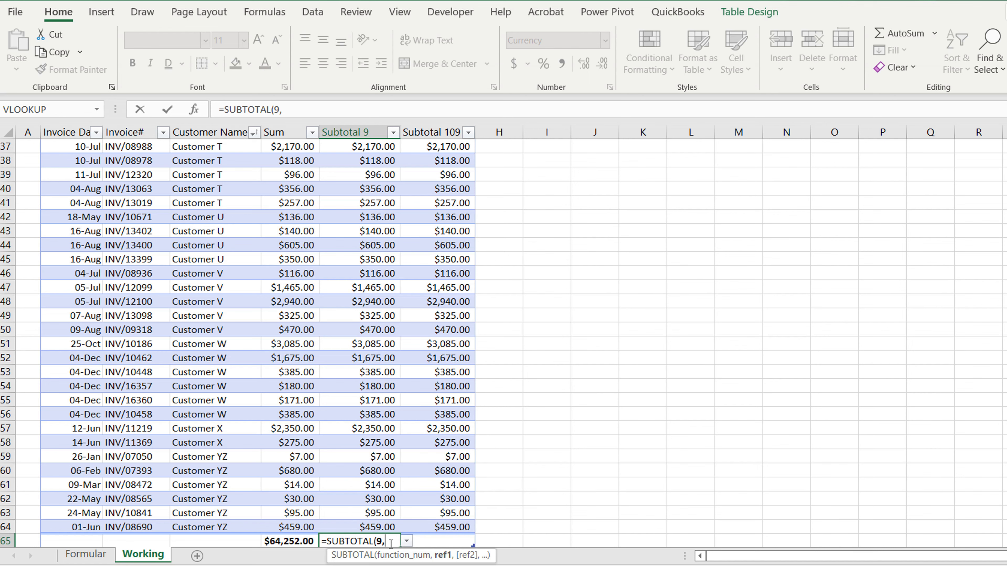
click(381, 529)
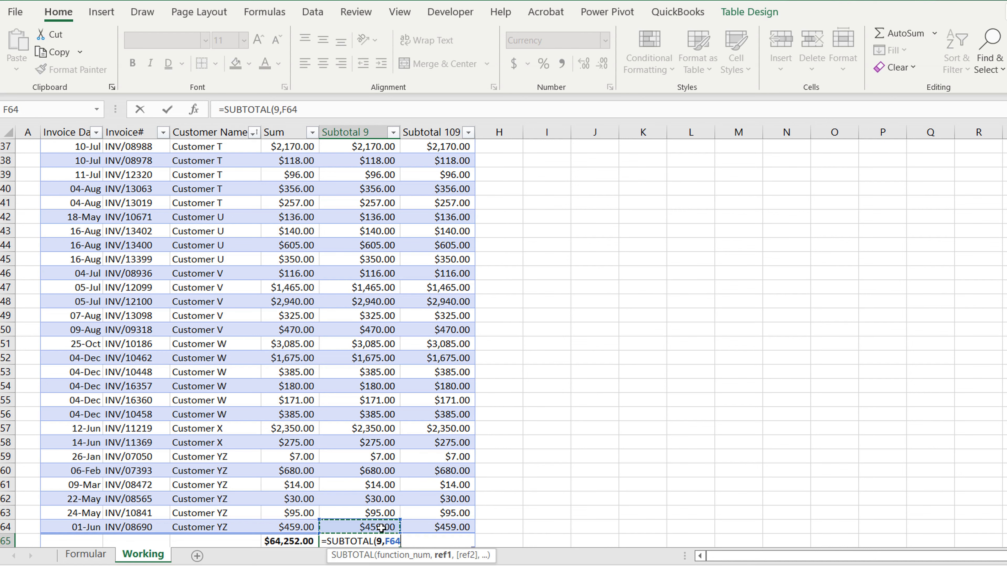
key(ctrl+shift+Up)
key(shift+Down)
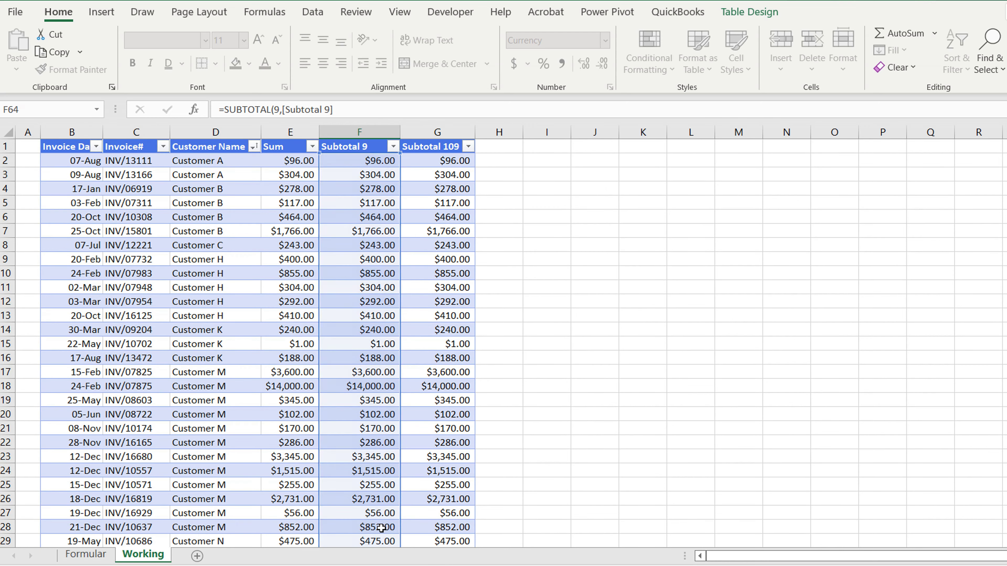
key(Return)
Step: Enter =SUBTOTAL(109,[Subtotal 109]) in total cell G65 and select the three totals E65:G65 for comparison
click(426, 527)
text(=subtotal(1)
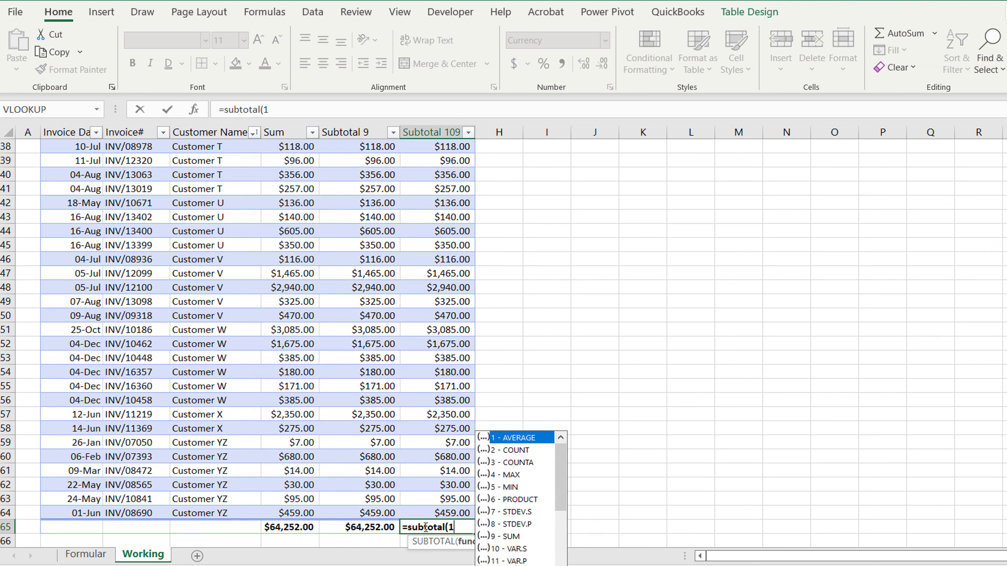
text(09,)
click(447, 509)
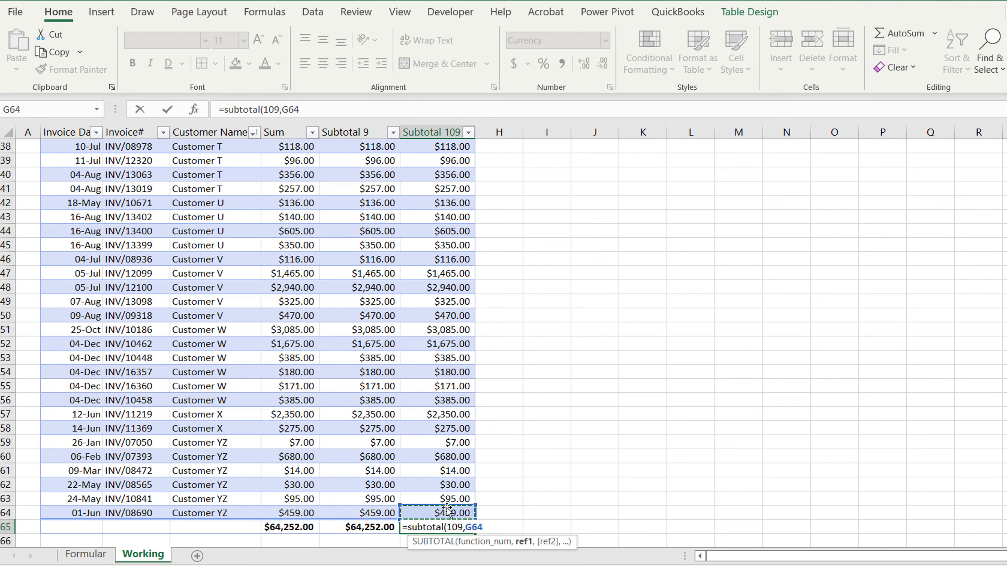
key(ctrl+shift+Up)
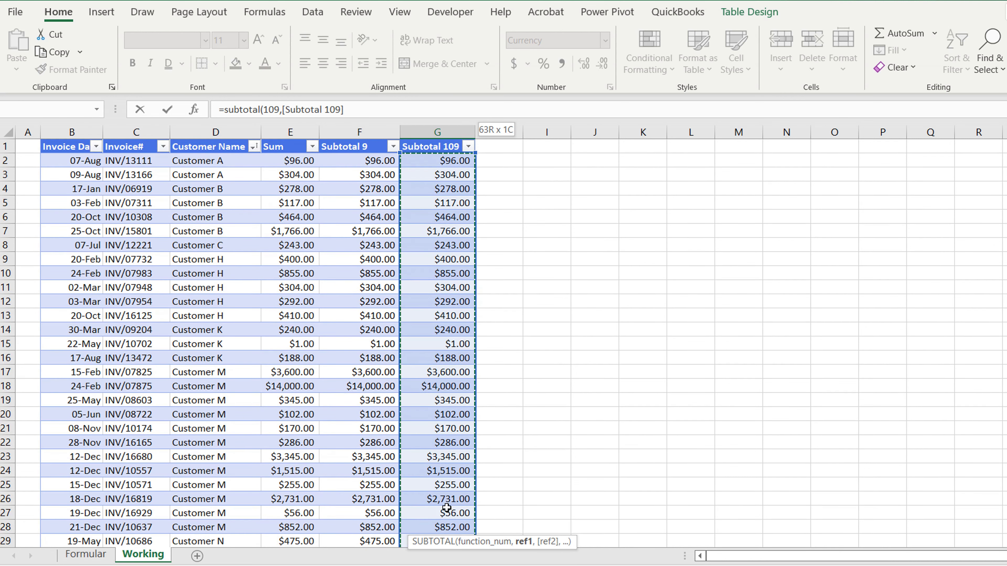
key(Return)
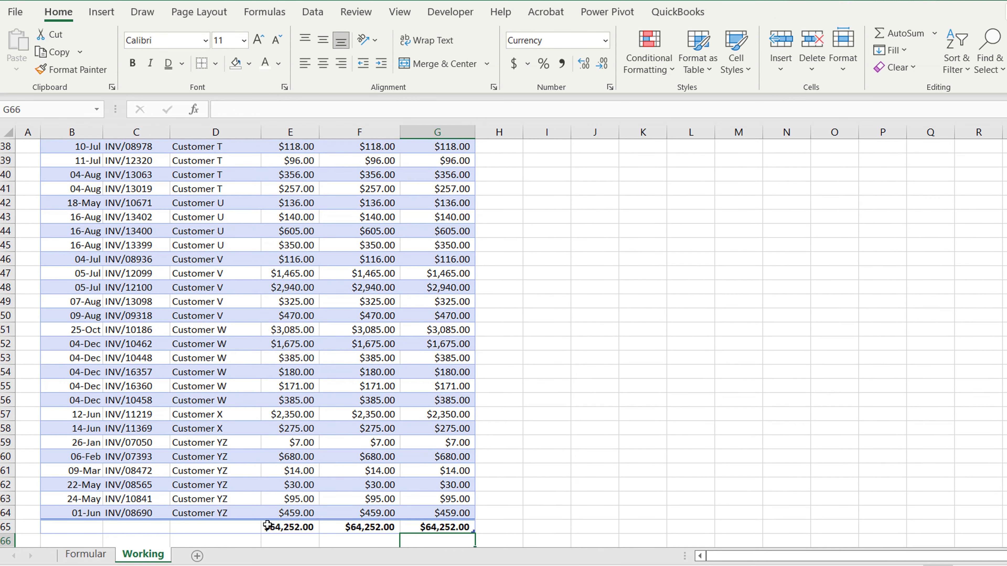
drag(272, 531, 440, 527)
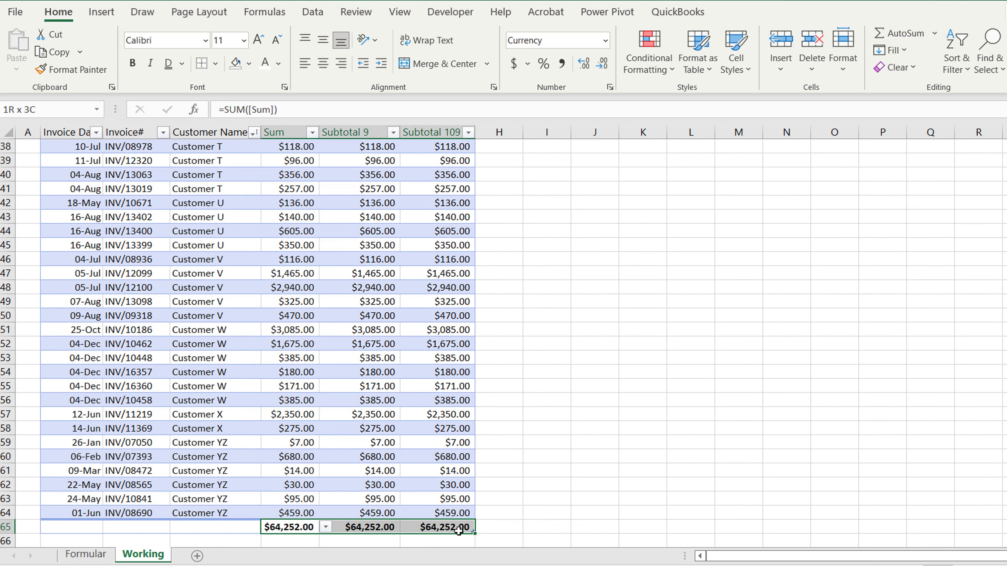
Step: Filter the Customer Name column to exclude Customer A and Customer B
drag(16, 514, 449, 145)
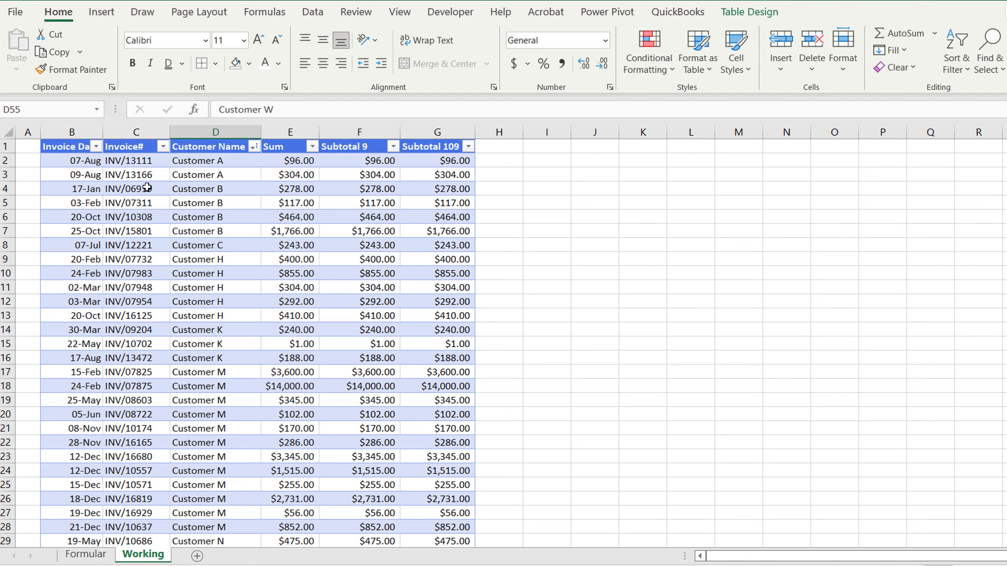
click(253, 149)
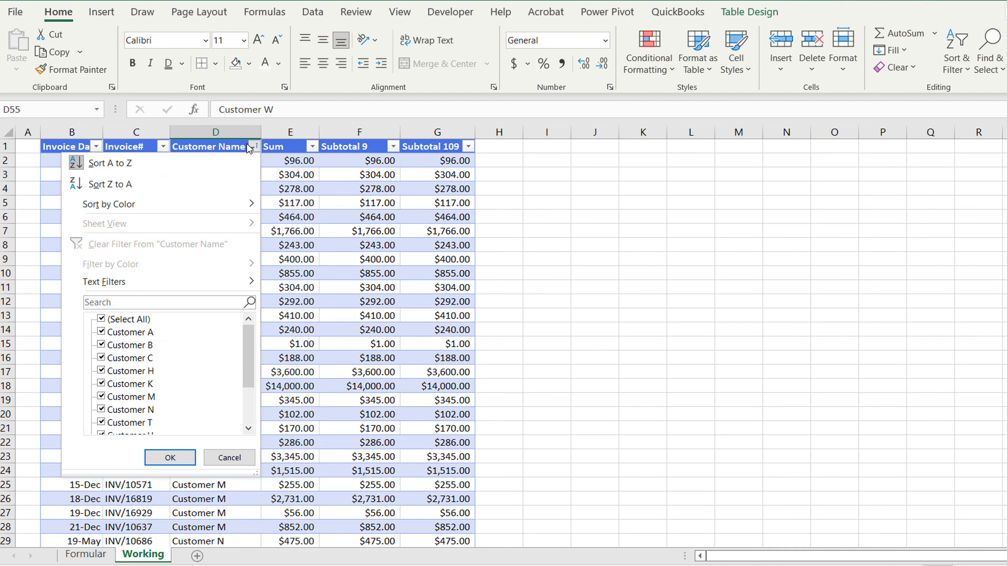
click(145, 332)
click(135, 348)
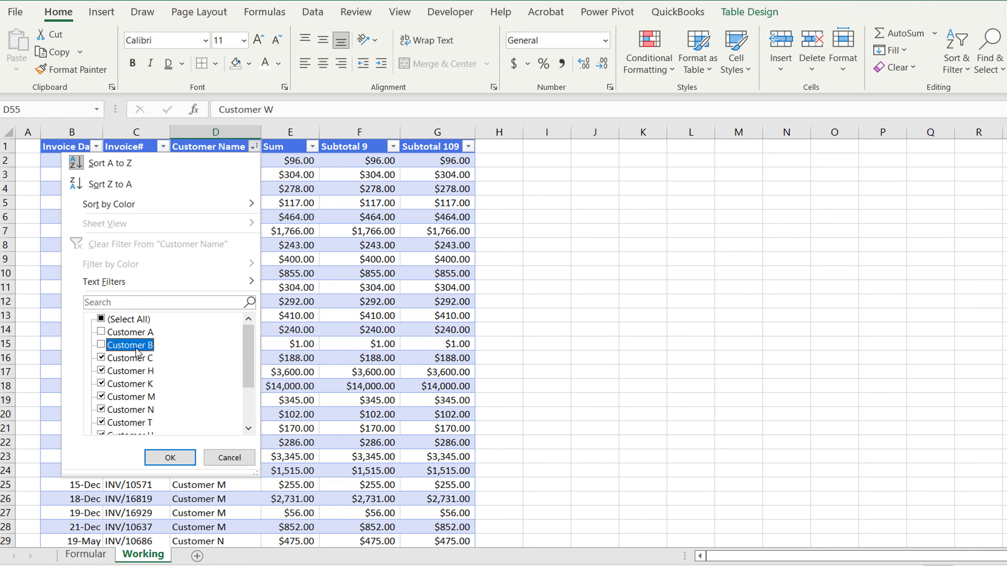
click(170, 457)
Step: Compare the Sum, Subtotal 9 and Subtotal 109 totals in row 65 under the filter and inspect both SUBTOTAL formulas
click(282, 328)
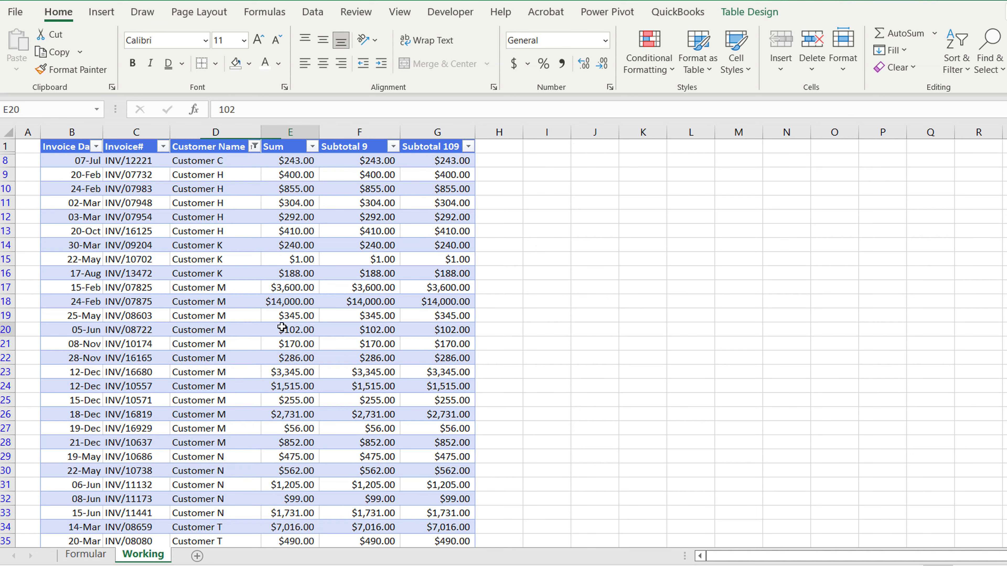
key(ctrl+Down)
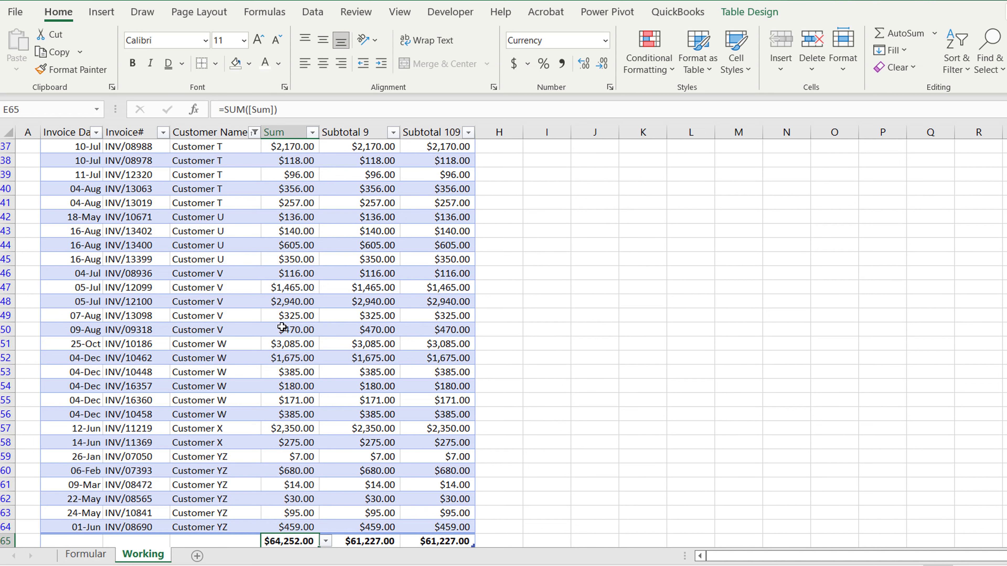
scroll(282, 328, down, 2)
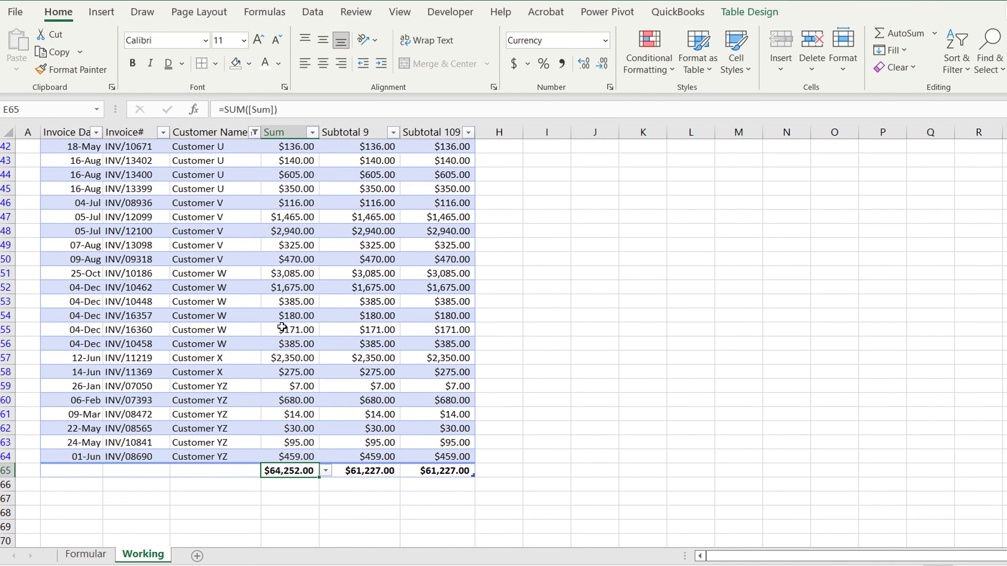
click(288, 332)
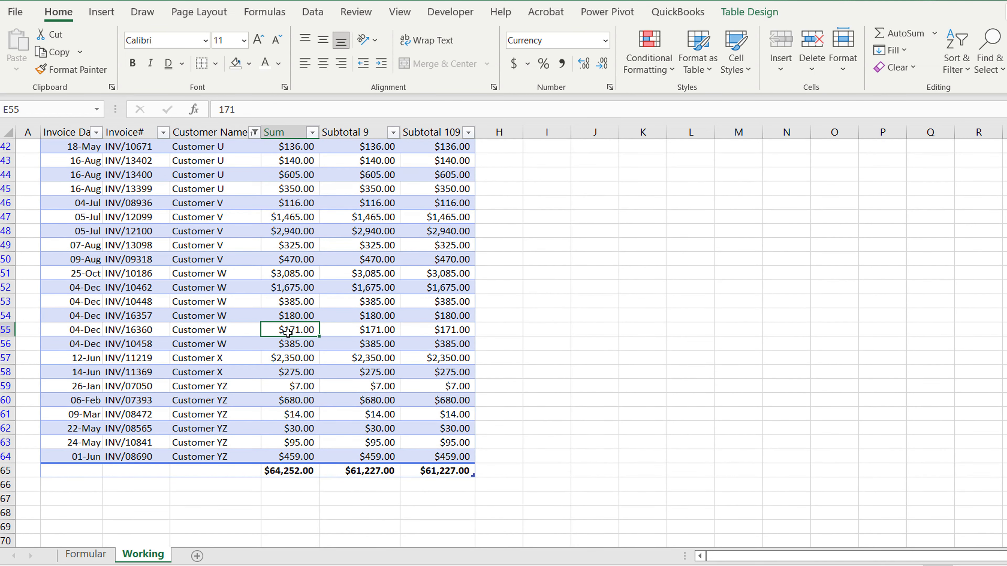
click(292, 492)
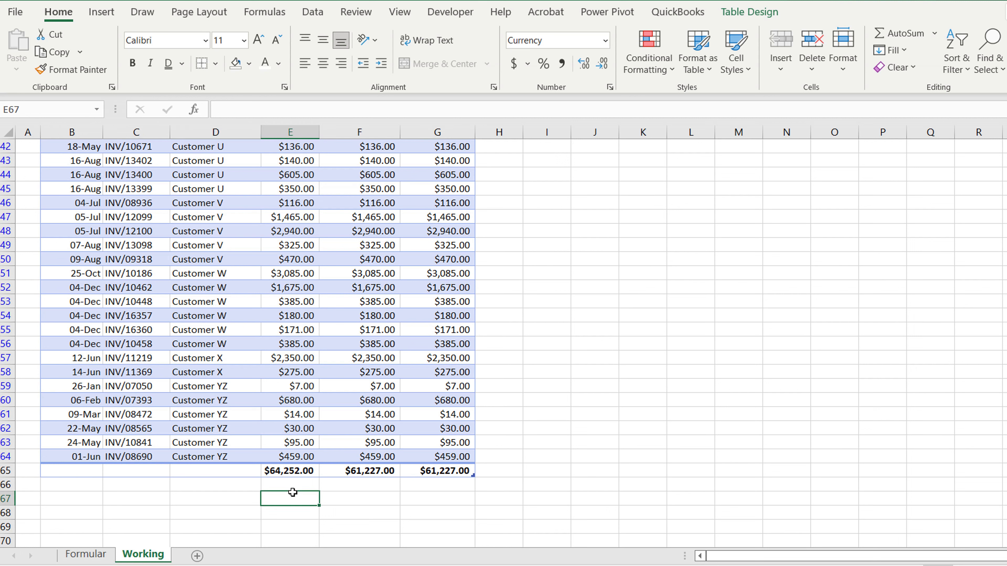
click(356, 425)
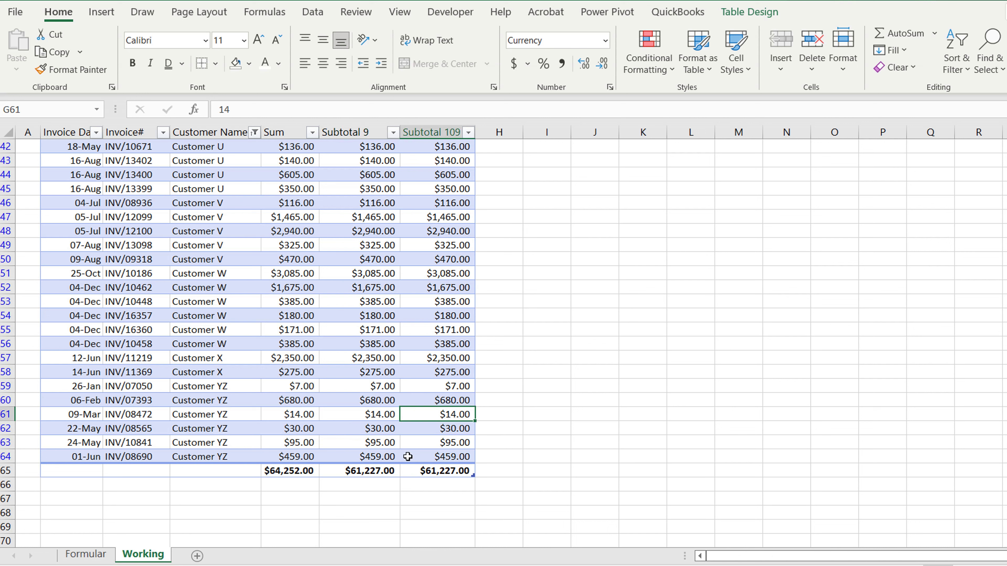
click(365, 471)
click(470, 470)
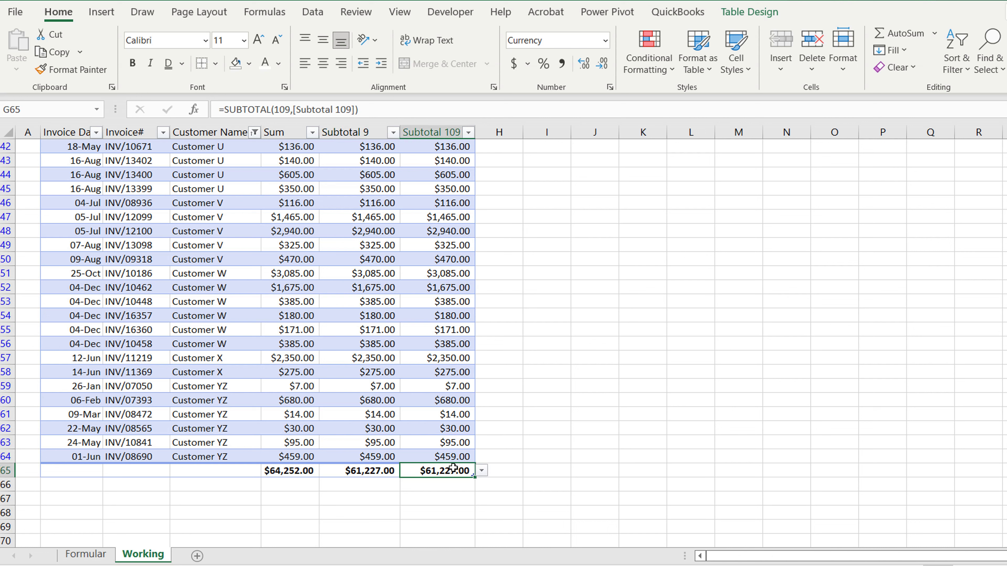
click(370, 471)
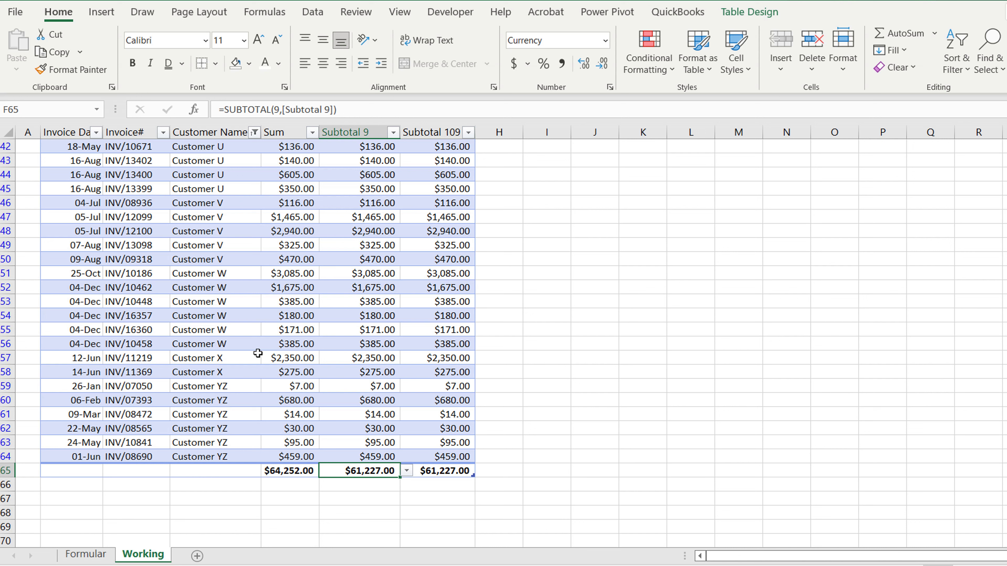
Step: Restore all customers in the Customer Name filter
click(232, 398)
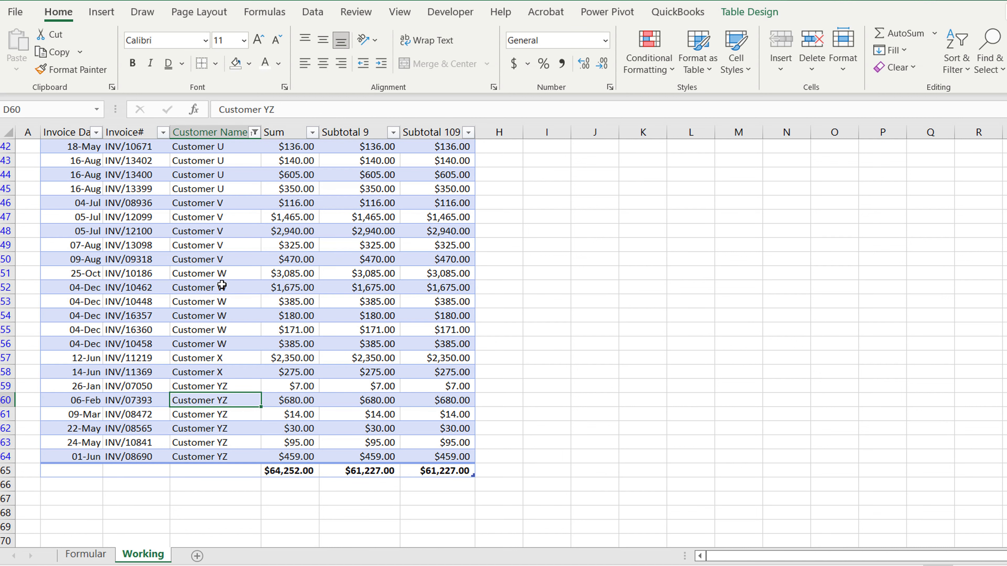
click(256, 133)
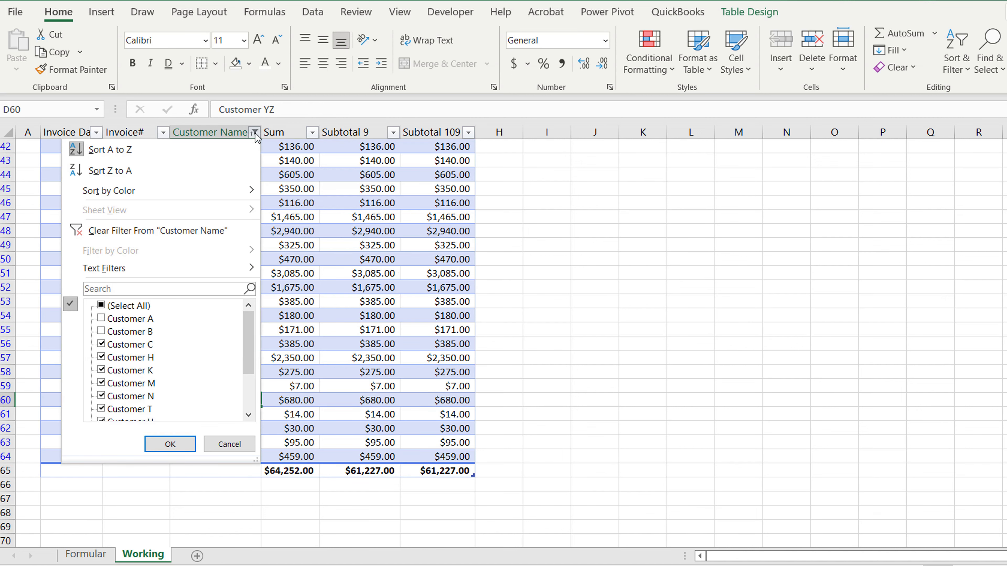
click(101, 305)
click(155, 445)
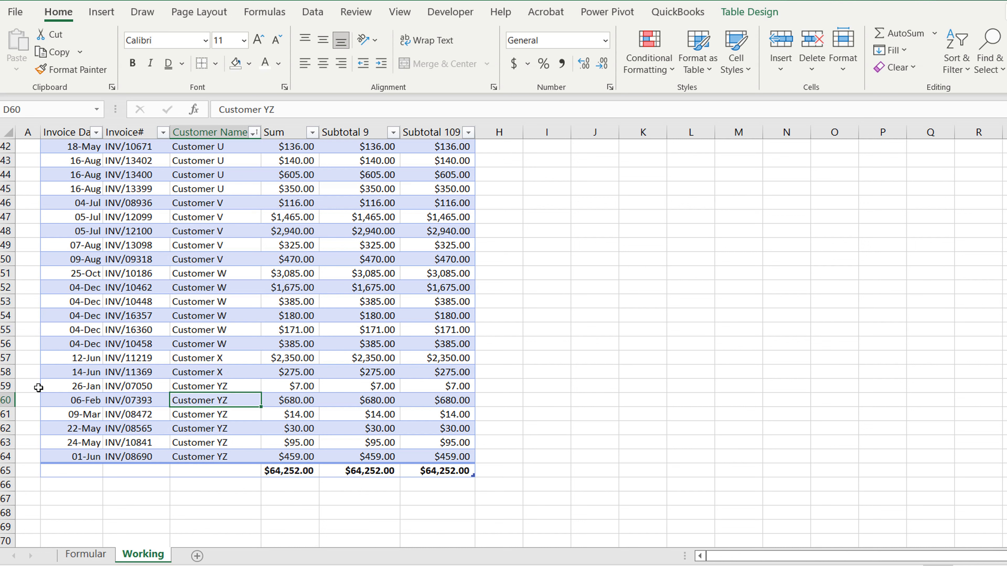
Step: Hide rows 47 to 59 of the invoice table
drag(10, 221, 8, 387)
right_click(120, 317)
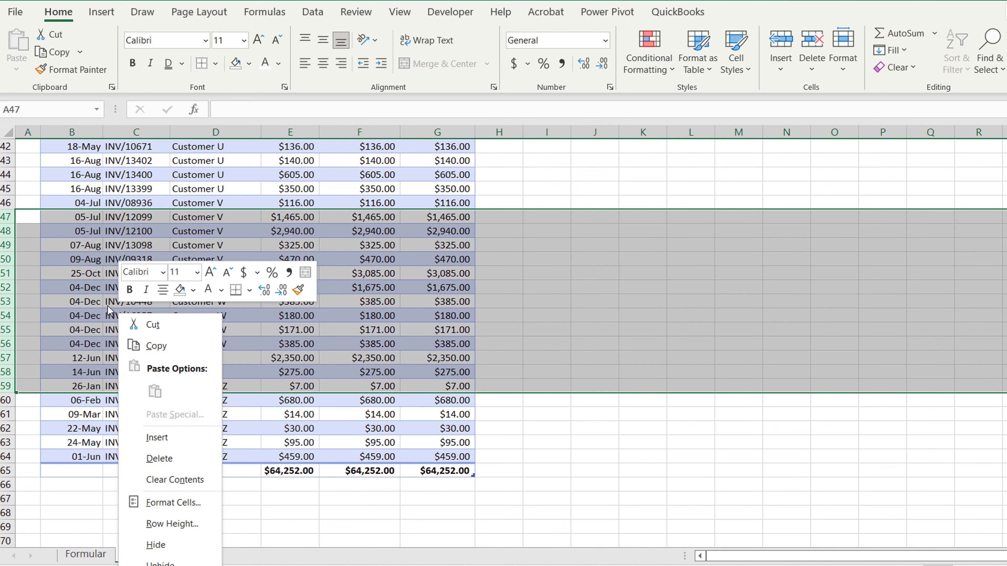
click(166, 544)
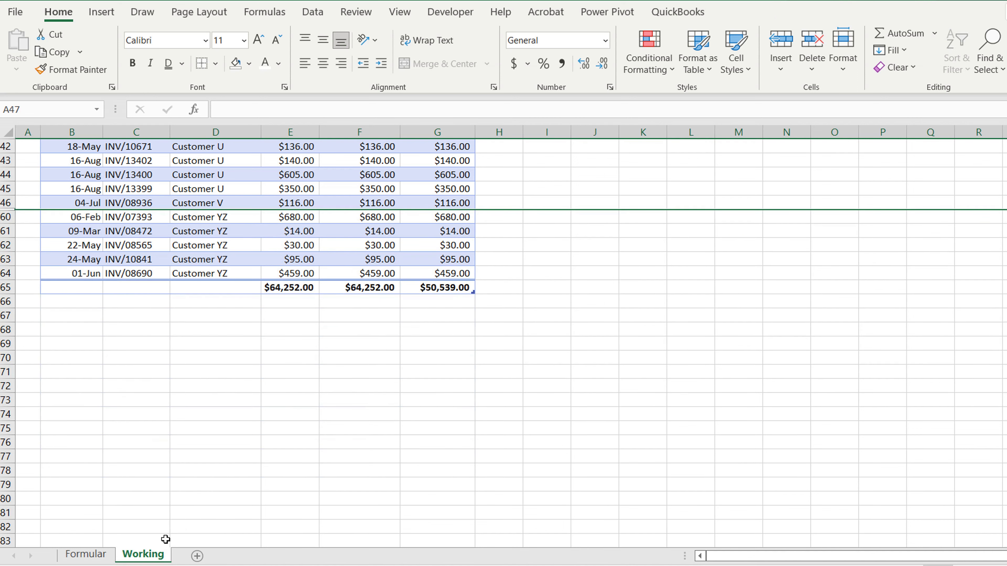
Step: Review the remaining rows and compare the three totals in row 65 with rows manually hidden, checking the SUM total in E65
scroll(165, 435, up, 3)
scroll(165, 435, up, 2)
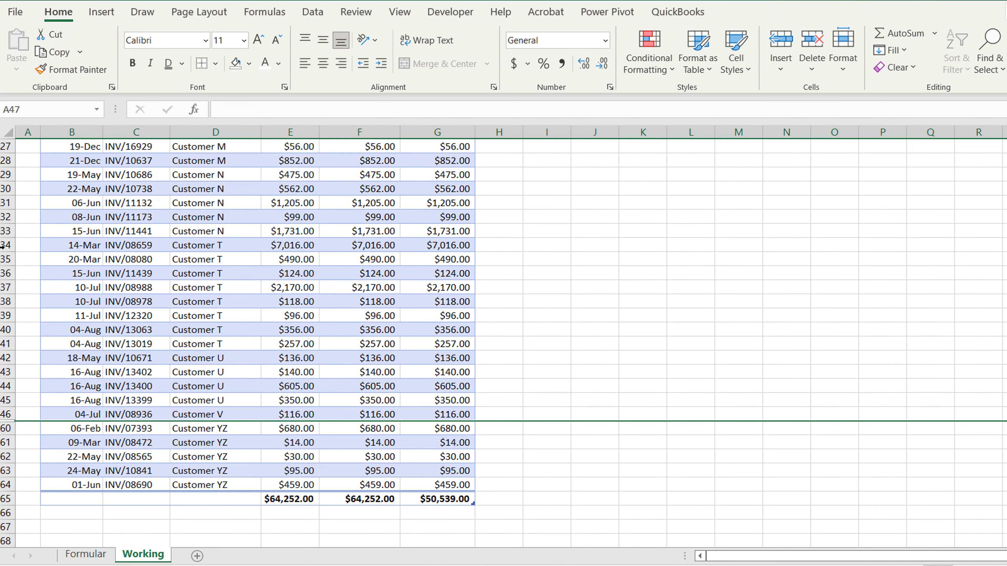
drag(8, 273, 37, 401)
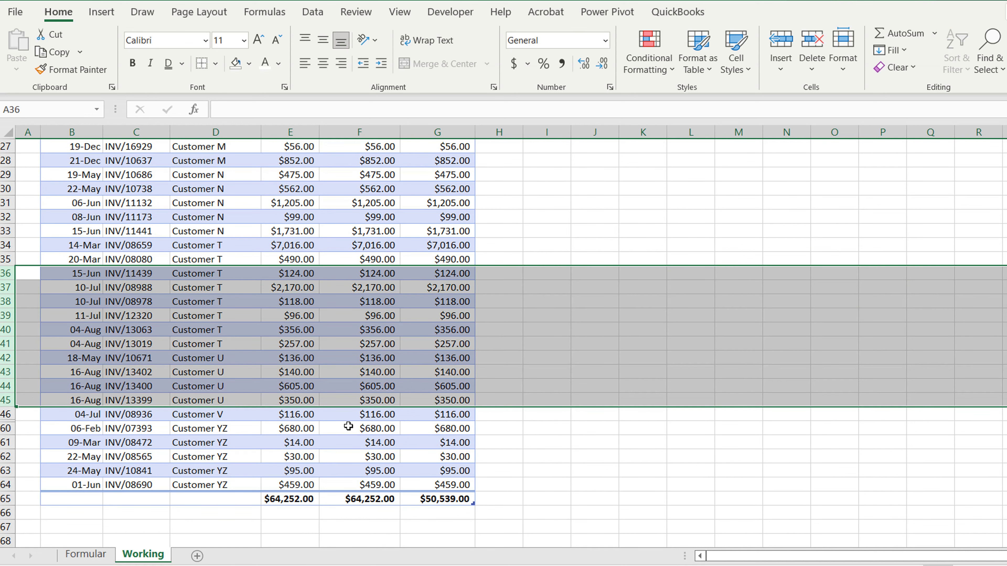
click(301, 441)
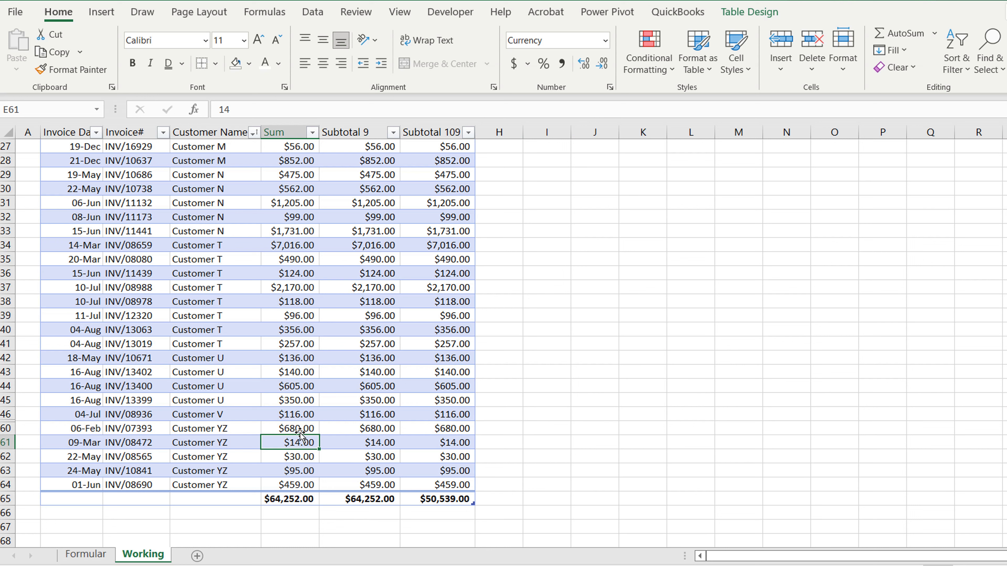
click(297, 501)
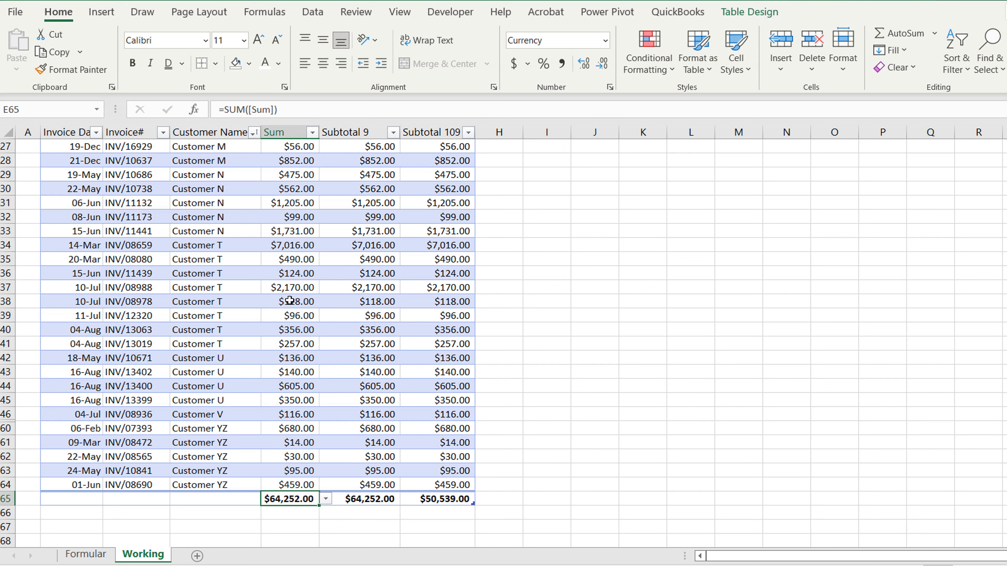
Step: Inspect the total formulas in E65, F65 and G65 to compare SUM, SUBTOTAL 9 and SUBTOTAL 109 with rows manually hidden
click(10, 422)
click(388, 501)
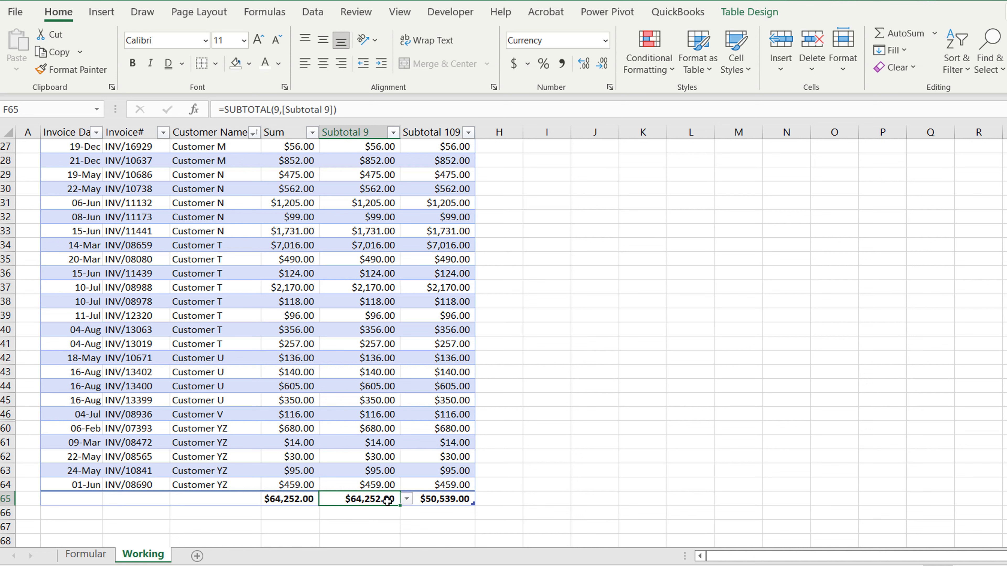
click(291, 501)
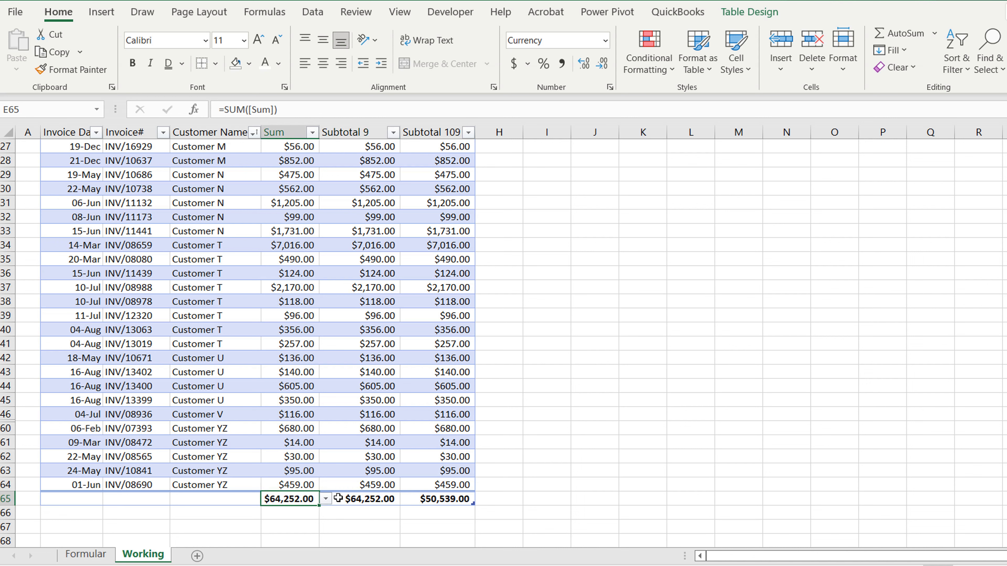
click(368, 496)
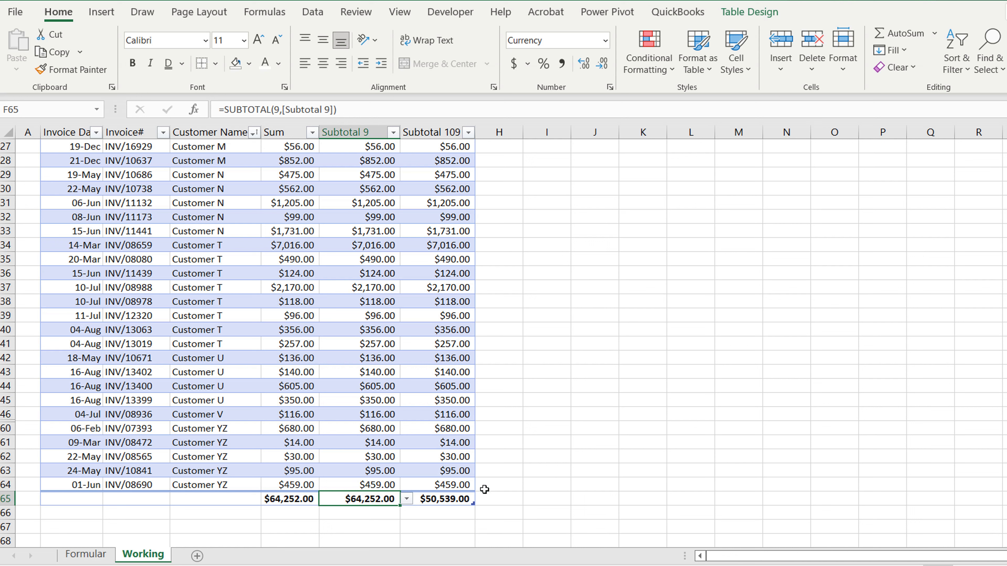
click(451, 500)
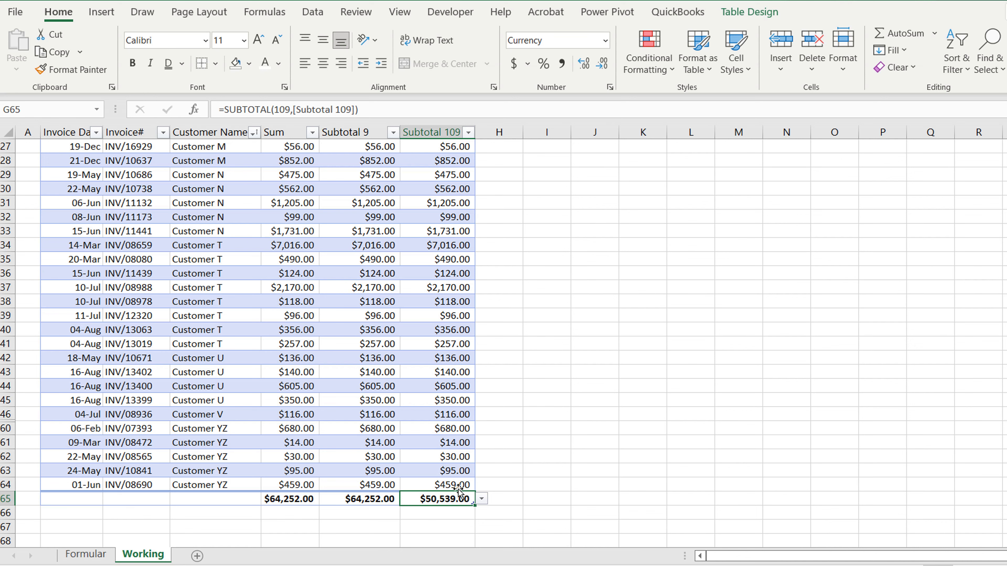
Step: Select the Subtotal 109 amounts from row 64 upward to review them, and recheck the Subtotal 109 and Subtotal 9 totals in row 65
drag(457, 485, 424, 160)
scroll(424, 161, down, 11)
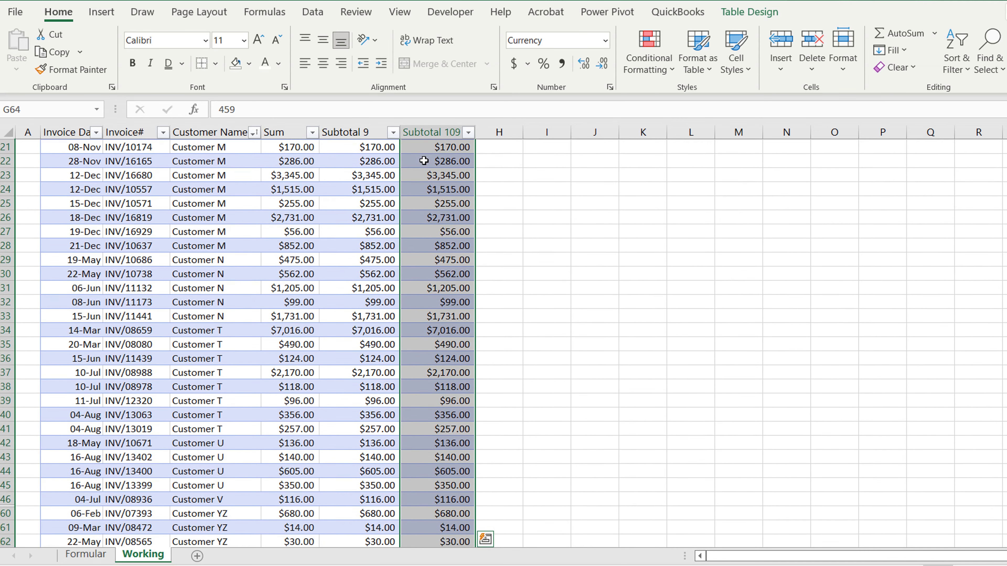
click(379, 201)
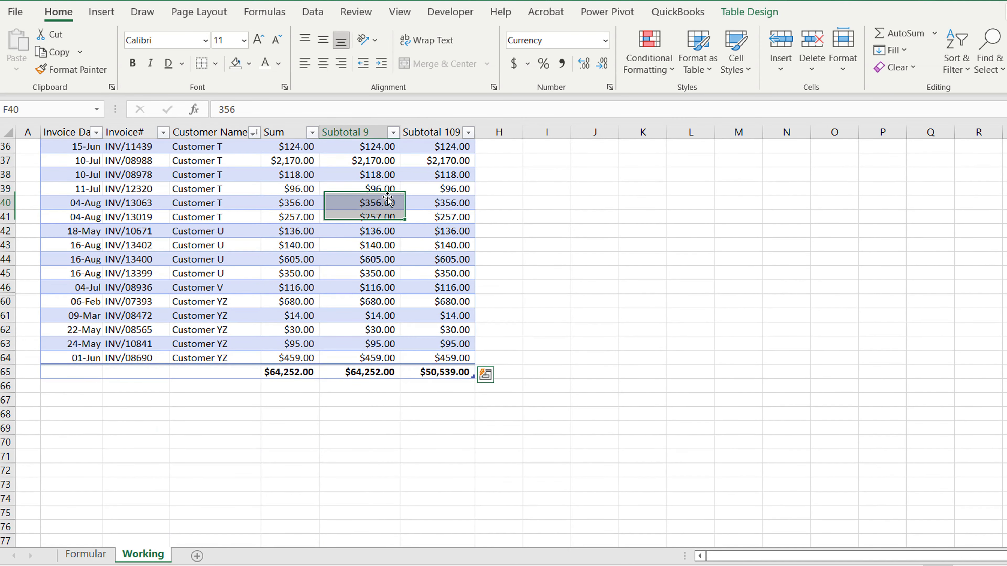
click(453, 232)
click(362, 272)
click(428, 379)
click(363, 369)
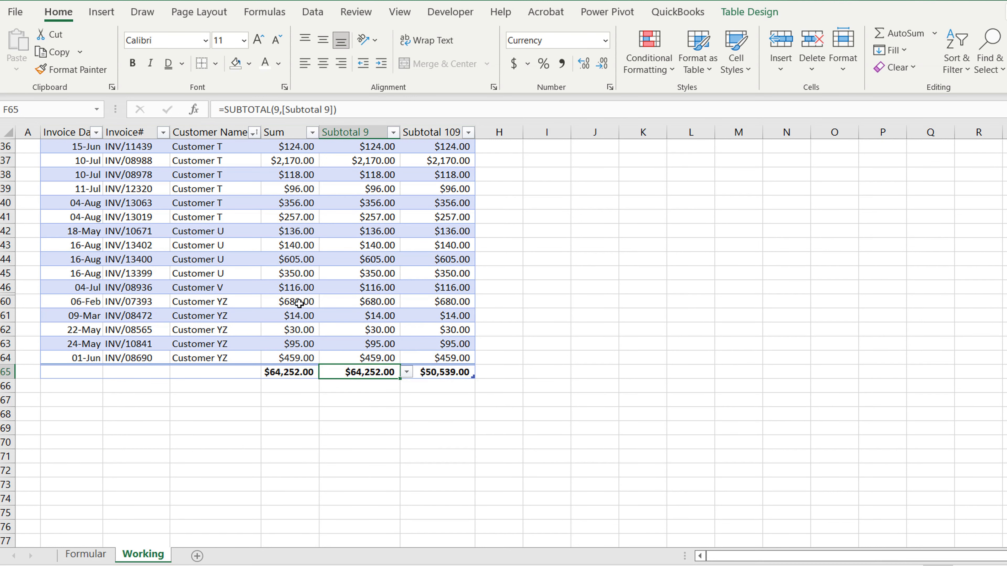